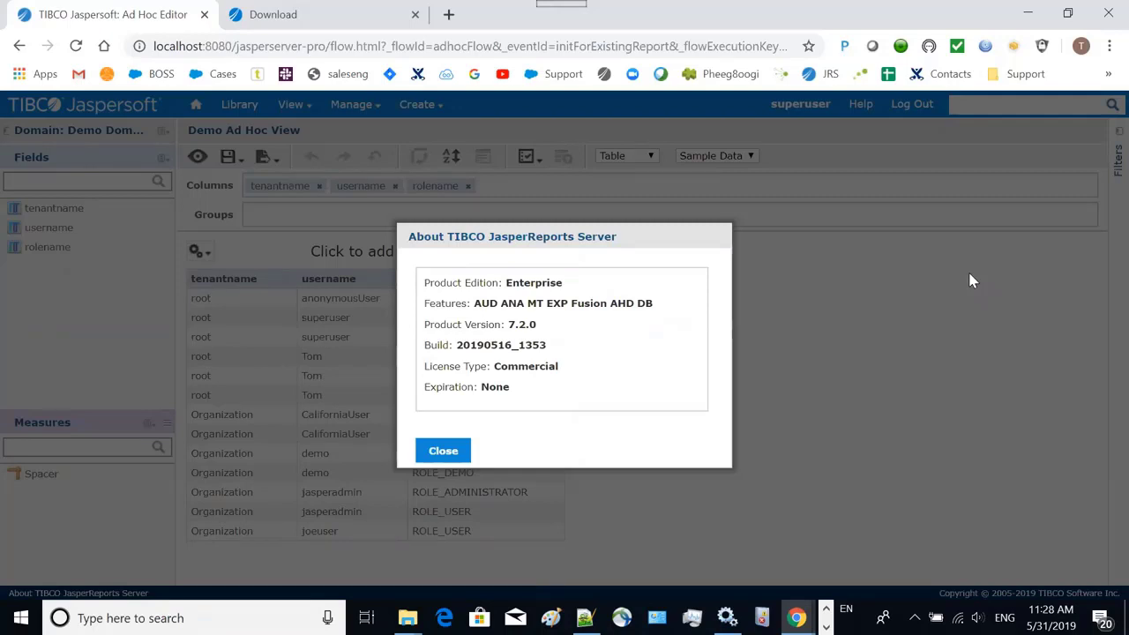
# Step: Close the About TIBCO JasperReports Server dialog to return to the Demo Ad Hoc View
pyautogui.click(441, 453)
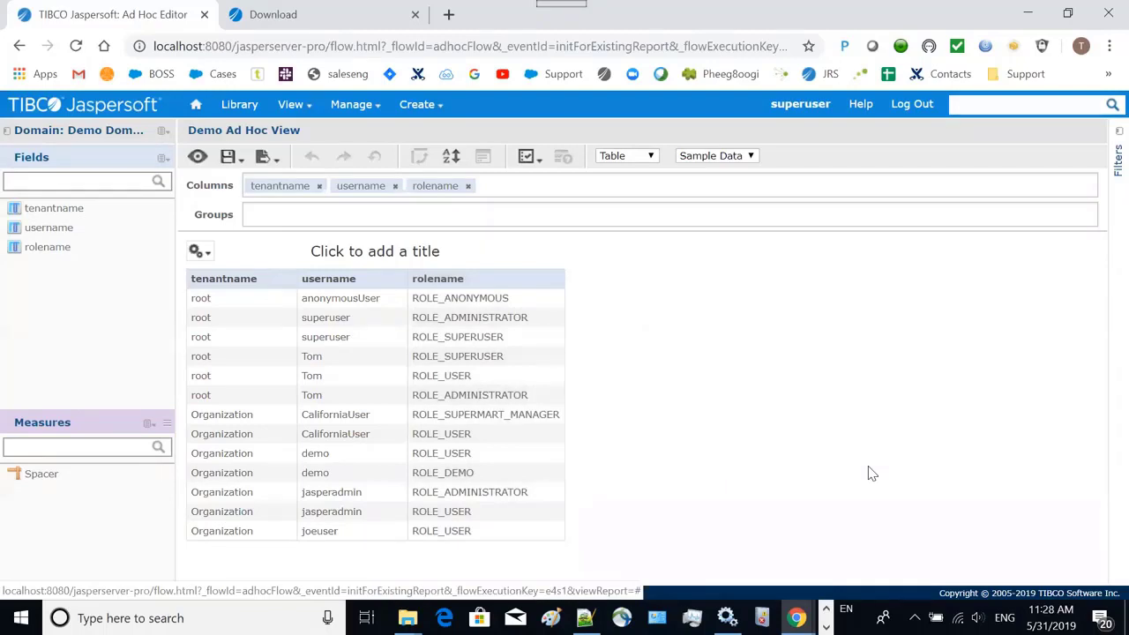
pyautogui.click(245, 323)
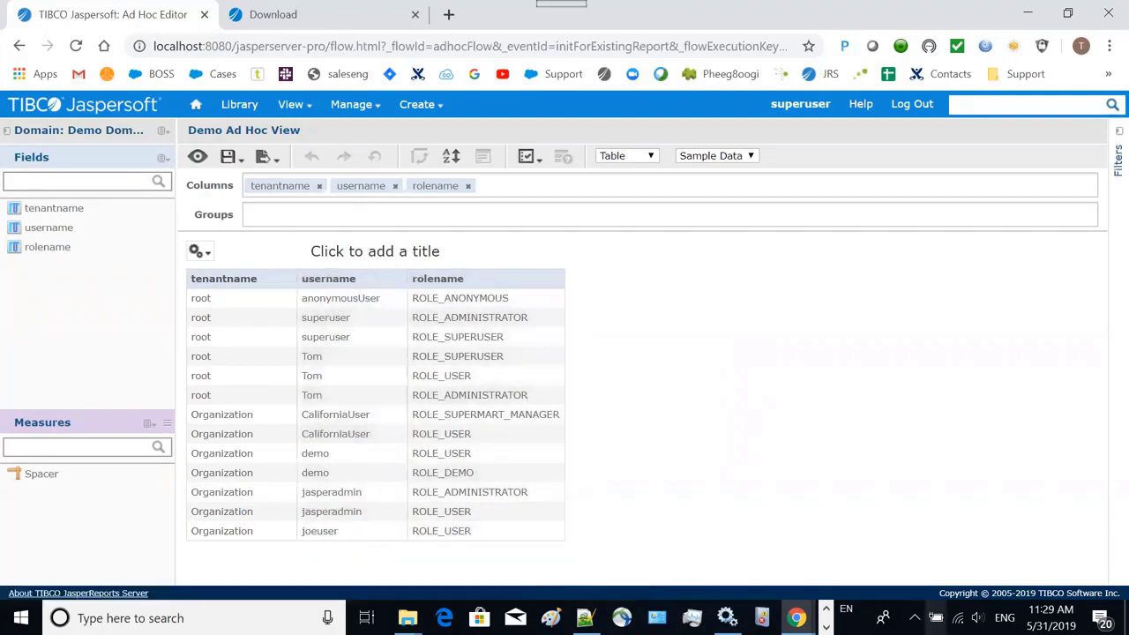
# Step: Review the role-count query of calculated fields.sql in Notepad++, and show the jasperserver-pro WEB-INF folder in File Explorer
pyautogui.click(585, 617)
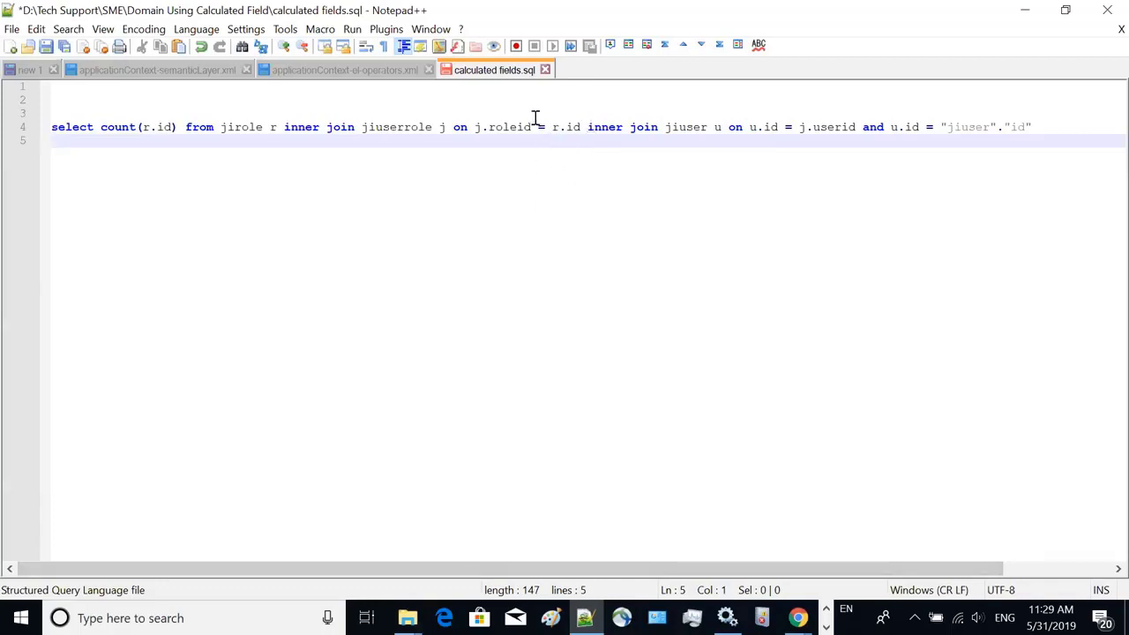
pyautogui.moveTo(406, 618)
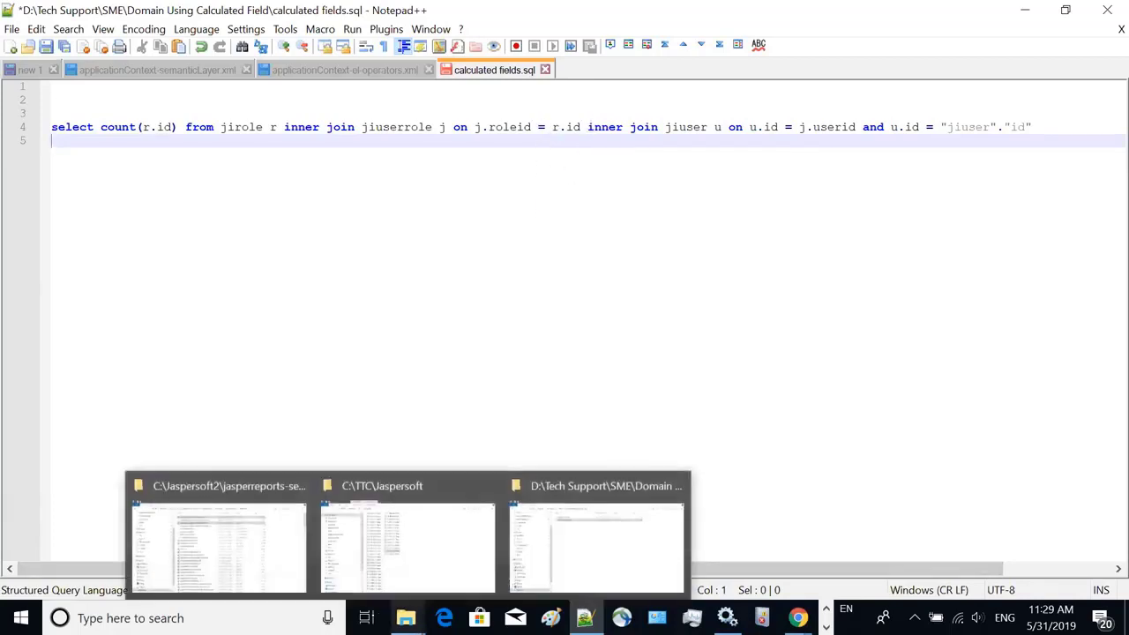
pyautogui.click(293, 562)
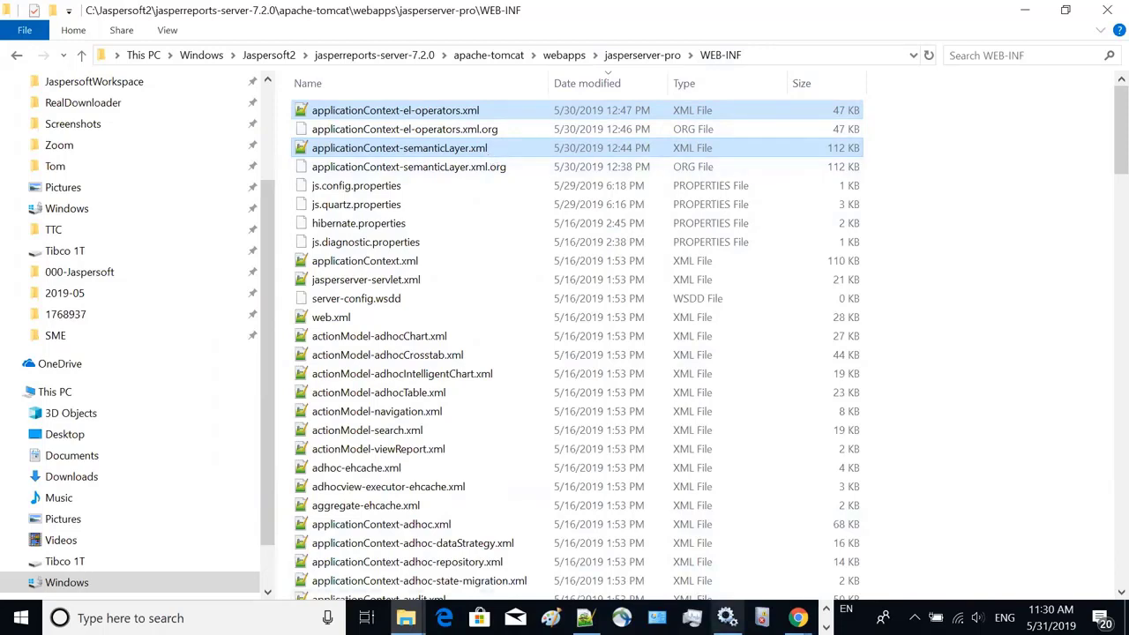
# Step: Switch to Notepad++ and examine the full role_count entry and its SQL in applicationContext-semanticLayer.xml, highlighting the whole entry
pyautogui.click(585, 617)
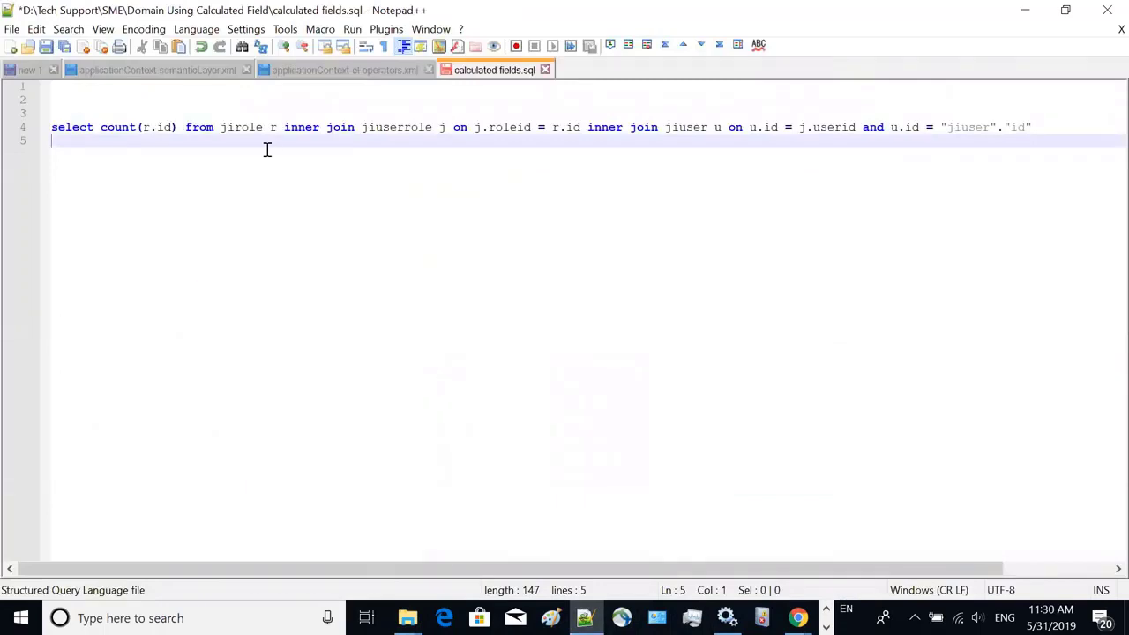
pyautogui.click(167, 71)
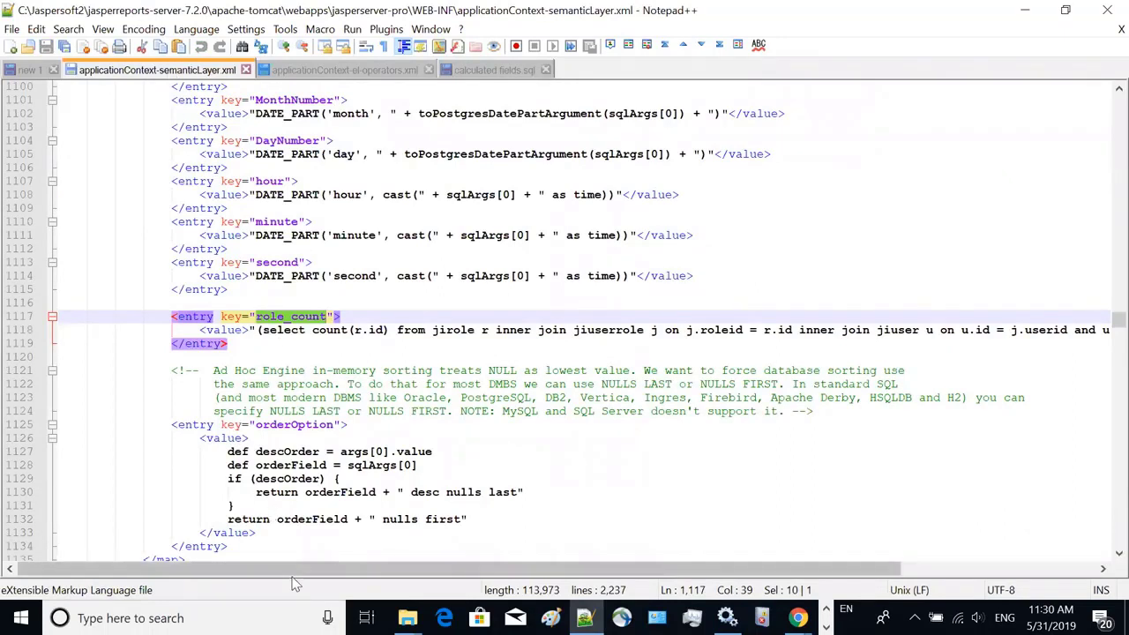
pyautogui.moveTo(295, 569); pyautogui.dragTo(264, 572)
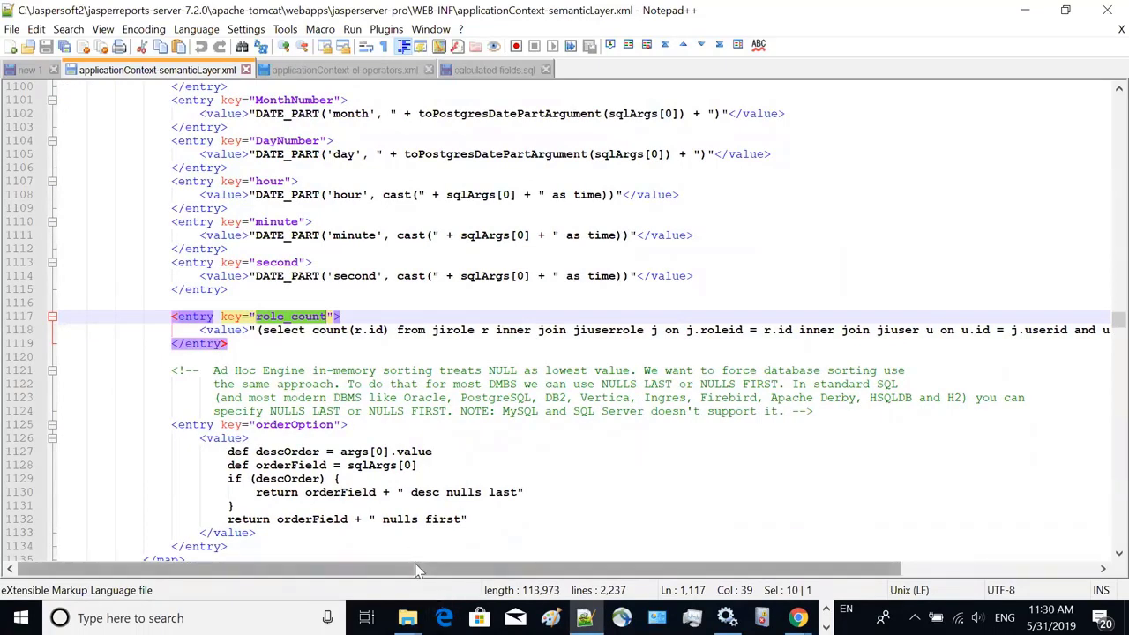
pyautogui.moveTo(420, 574); pyautogui.dragTo(614, 573)
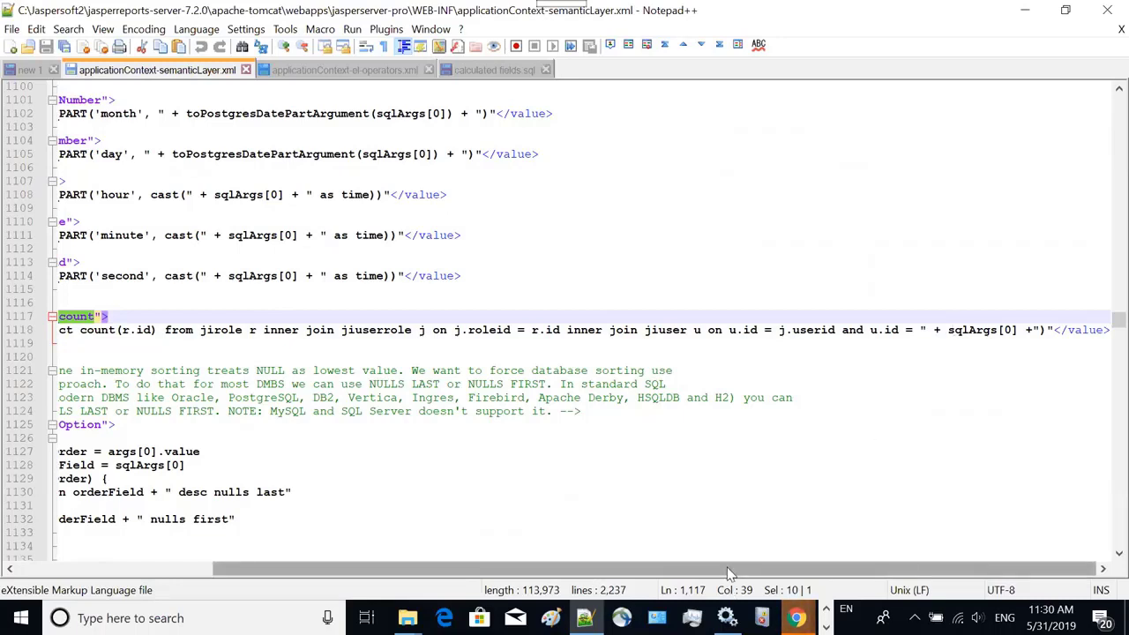
pyautogui.moveTo(729, 573); pyautogui.dragTo(434, 579)
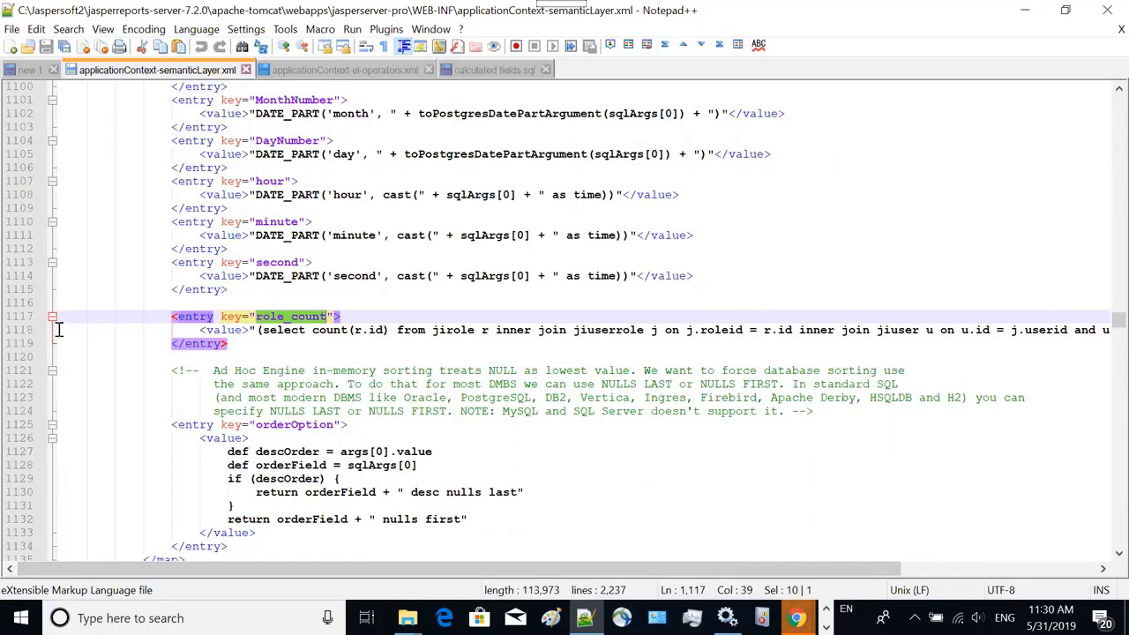
pyautogui.moveTo(60, 317); pyautogui.dragTo(62, 357)
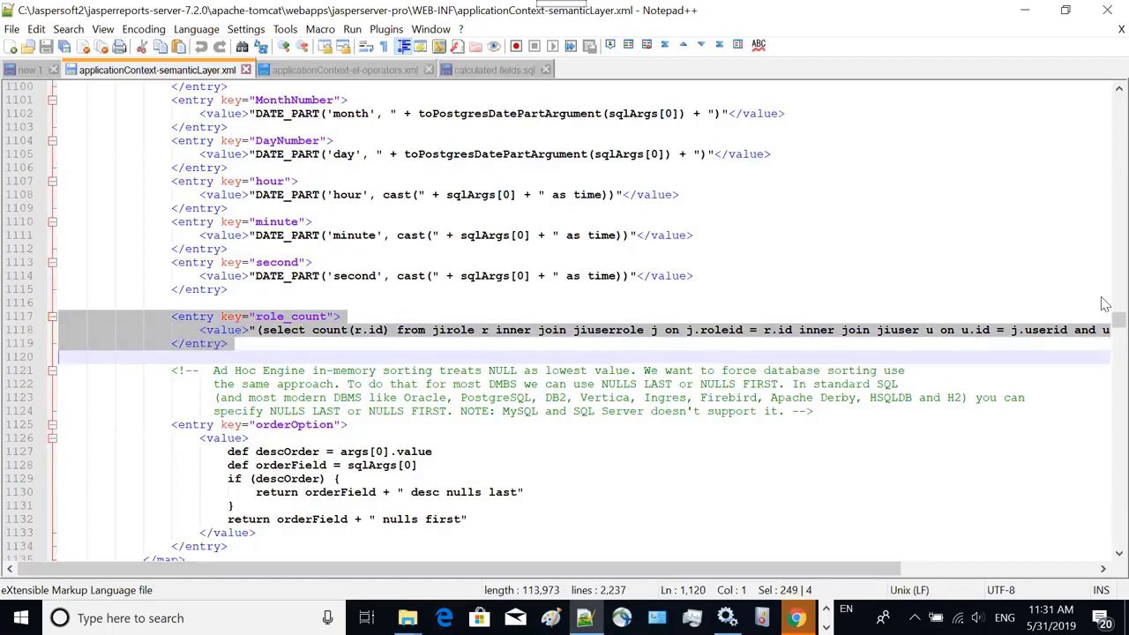
# Step: Find the postgreSQLGenerator bean that contains the role_count entry in applicationContext-semanticLayer.xml
pyautogui.scroll(11, 1105, 193)
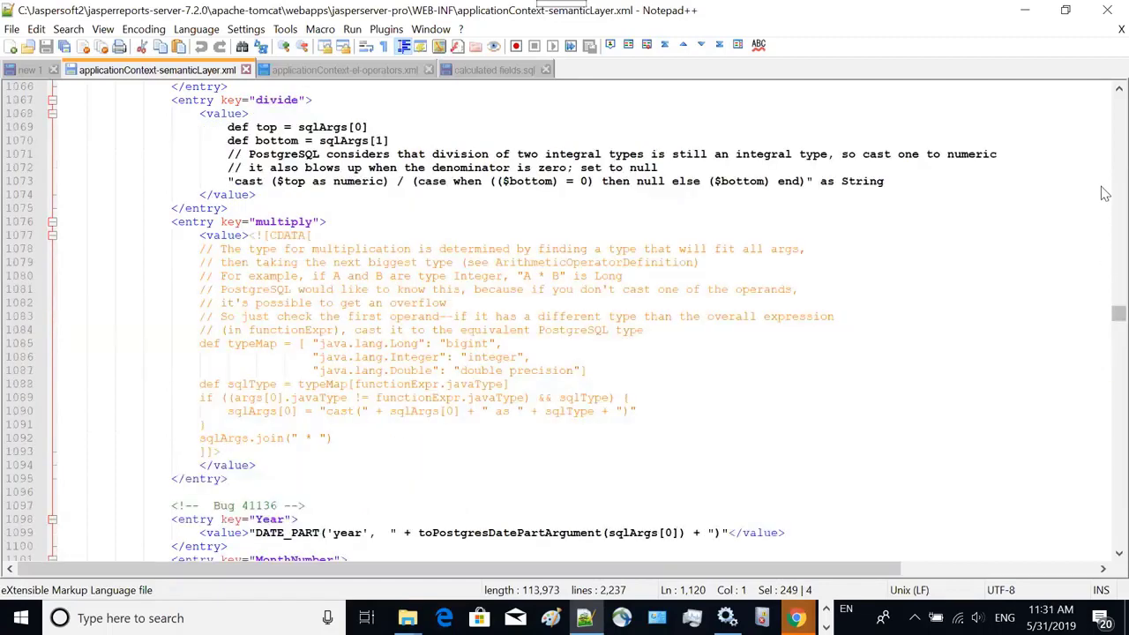
pyautogui.scroll(12, 1102, 190)
pyautogui.scroll(11, 1103, 189)
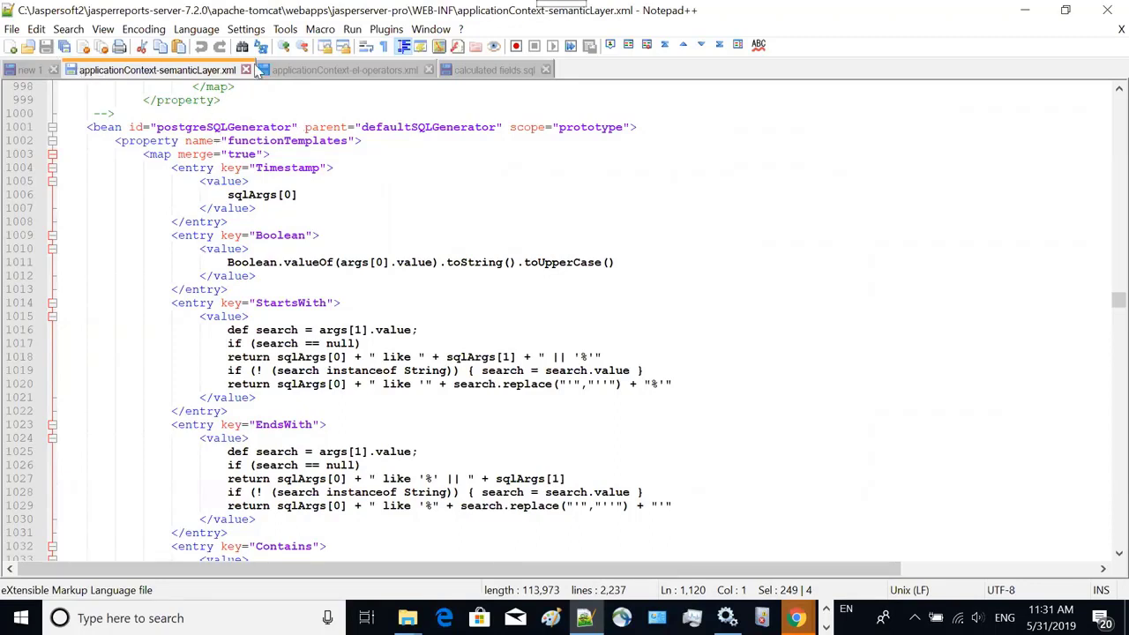
# Step: Examine the role_count functionDef bean in applicationContext-el-operators.xml, including its java.lang.Long type and inAvailableFunctions setting, and compare it with the neighbouring beans
pyautogui.click(316, 78)
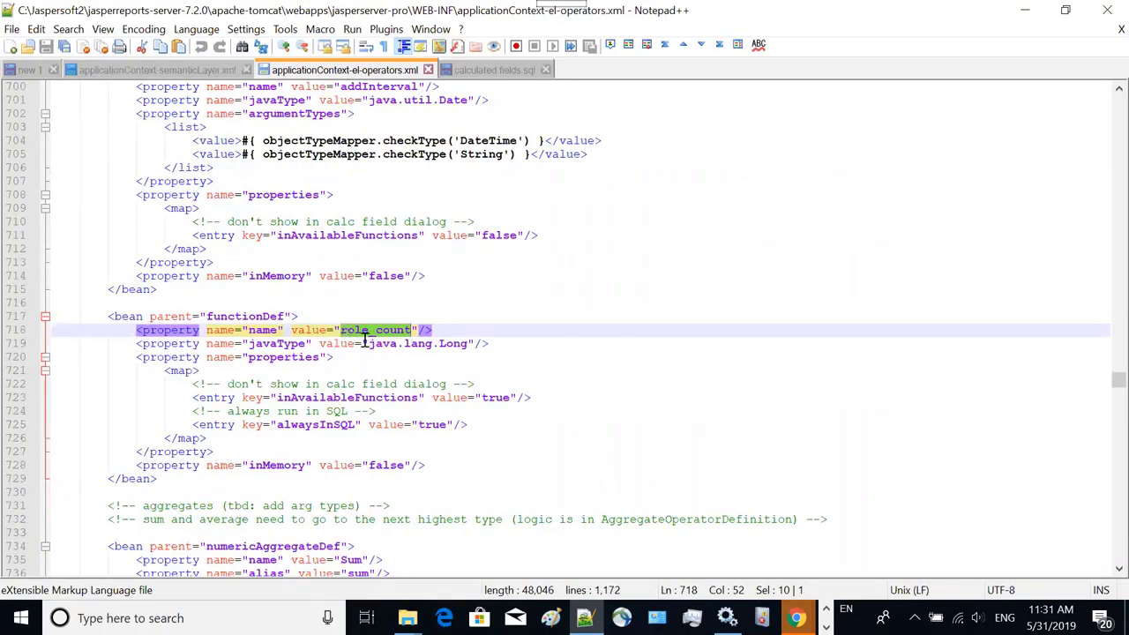
pyautogui.moveTo(368, 344); pyautogui.dragTo(468, 345)
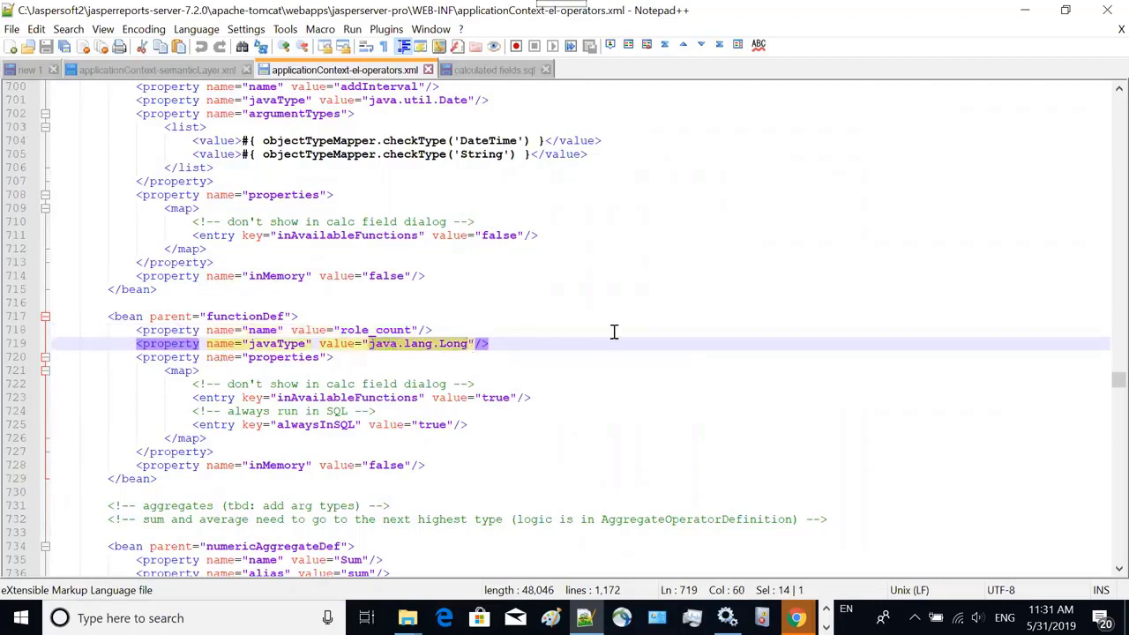
pyautogui.click(460, 365)
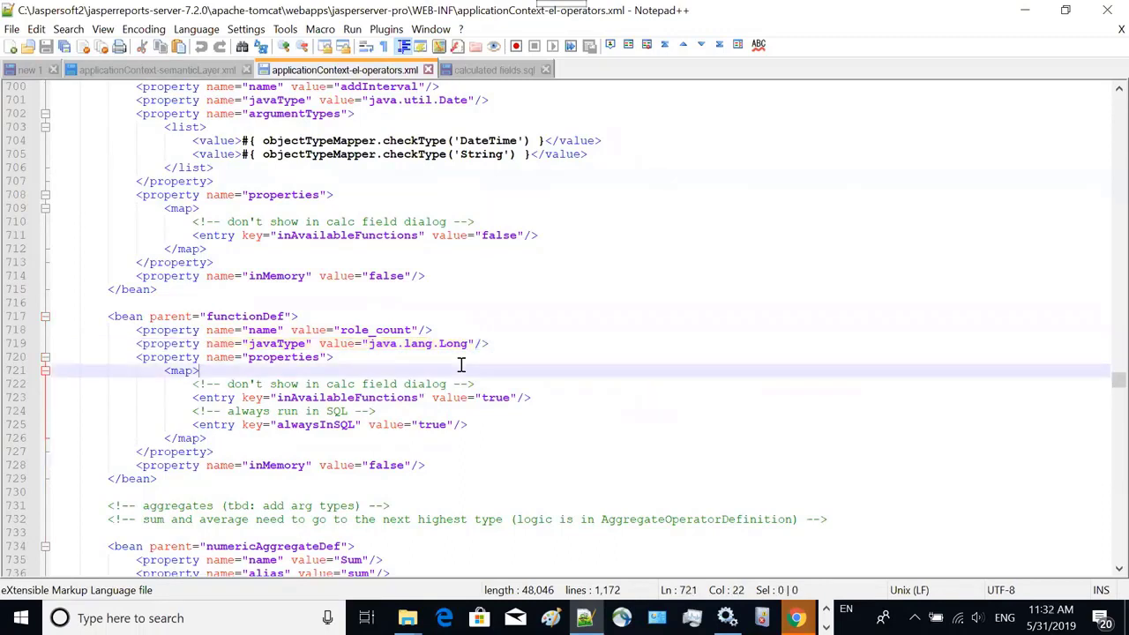
pyautogui.moveTo(275, 397); pyautogui.dragTo(420, 398)
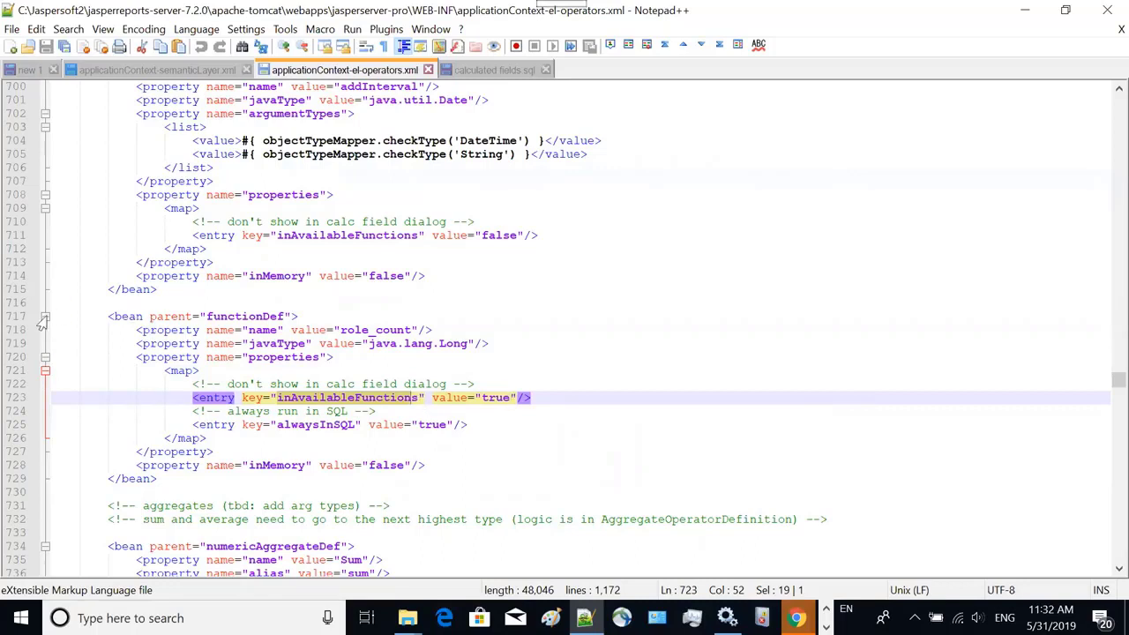
pyautogui.moveTo(53, 318); pyautogui.dragTo(43, 490)
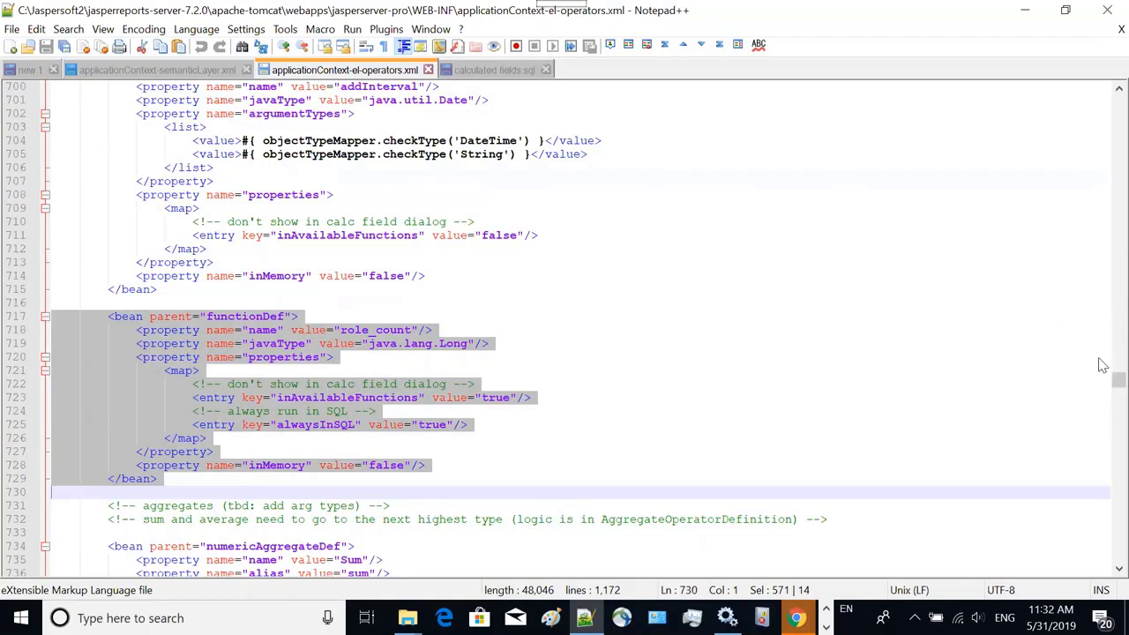
pyautogui.scroll(12, 1104, 318)
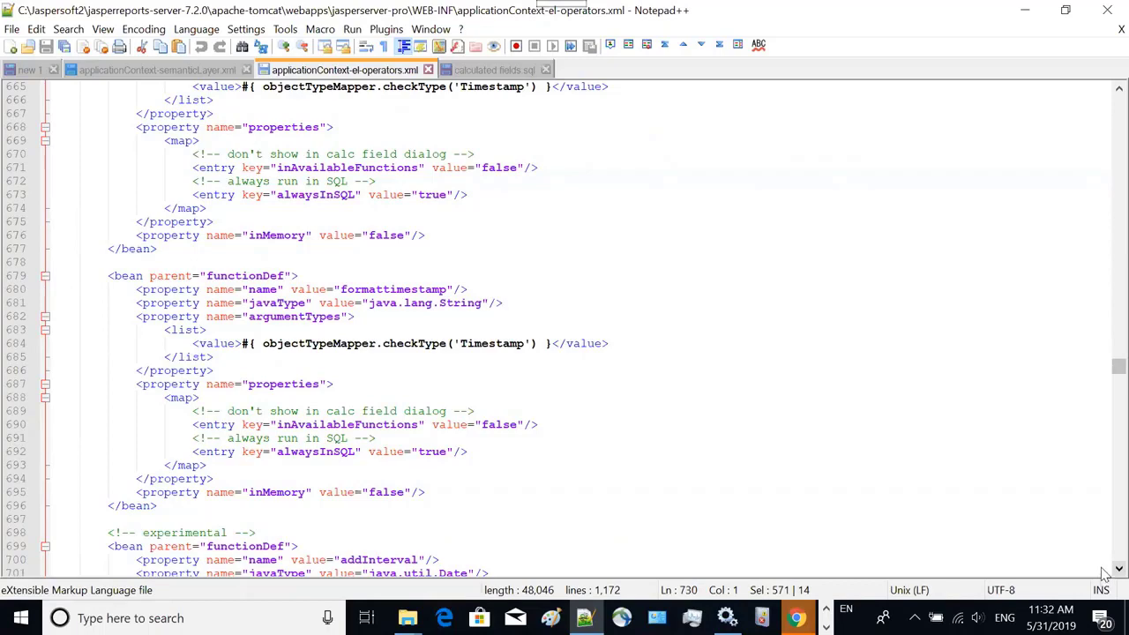
pyautogui.scroll(-6, 1103, 578)
pyautogui.scroll(-5, 1103, 575)
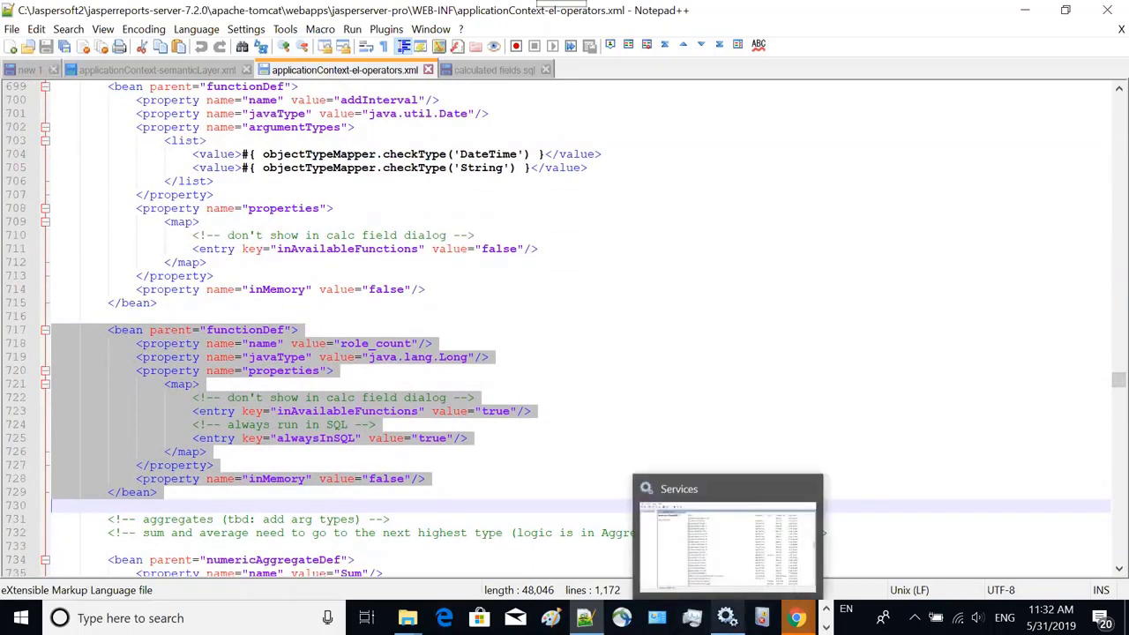
# Step: Switch to the Services window and show the actions available for the jasperreportsTomcat-20 service without applying any
pyautogui.click(727, 618)
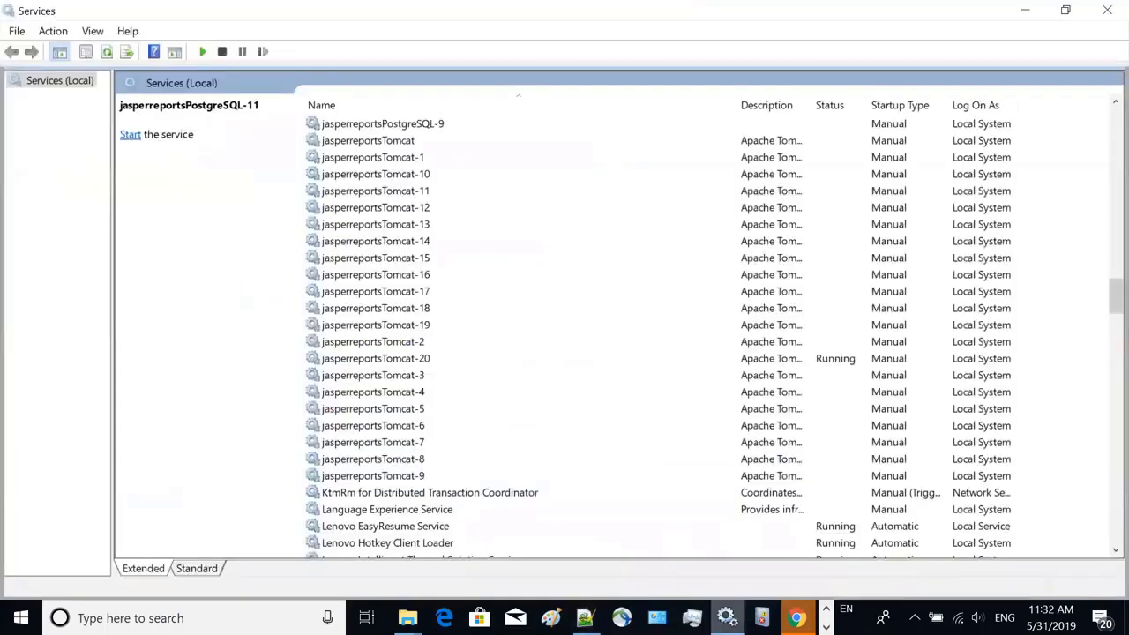
pyautogui.click(529, 358)
pyautogui.rightClick(529, 358)
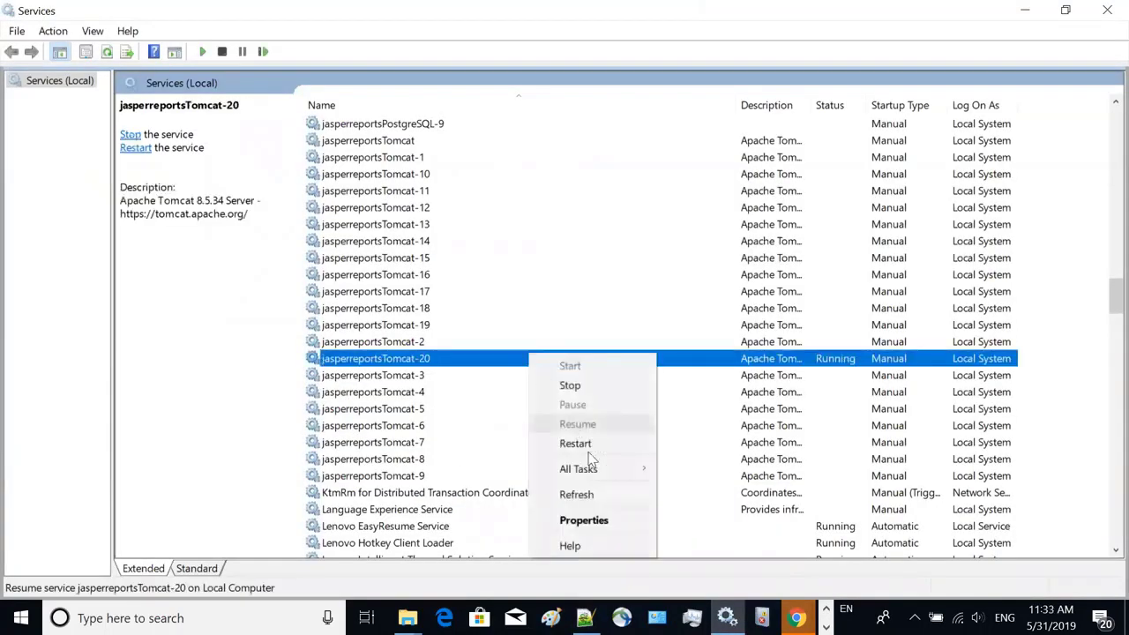
pyautogui.click(697, 461)
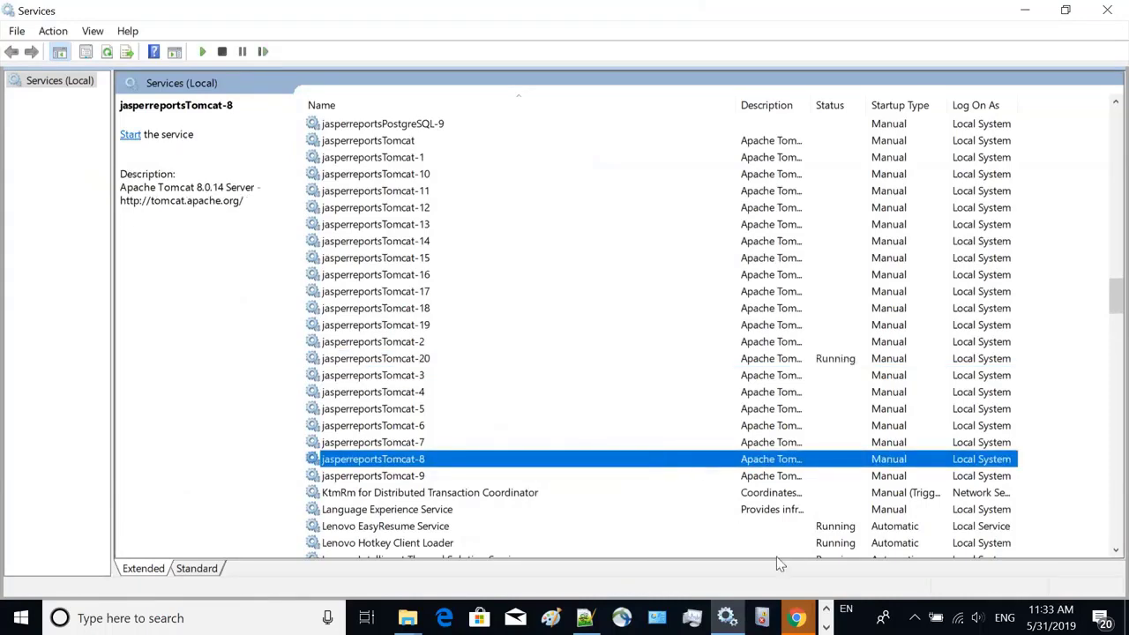
# Step: Switch back to Jaspersoft in Chrome, accept the session prompt and log in with the prefilled superuser credentials
pyautogui.click(797, 618)
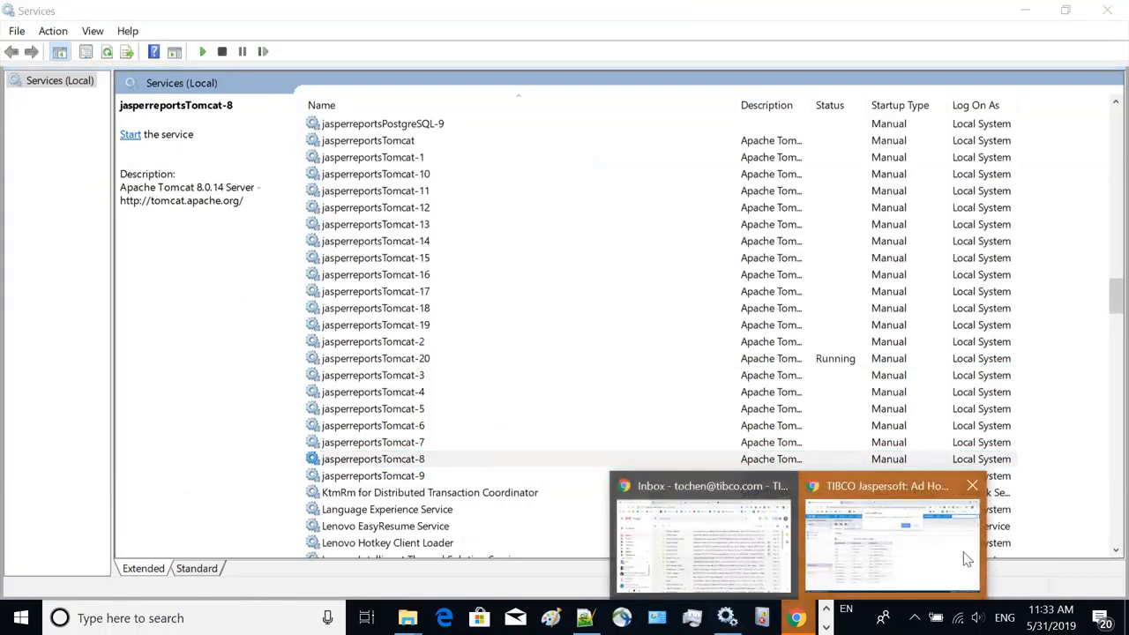
pyautogui.click(925, 561)
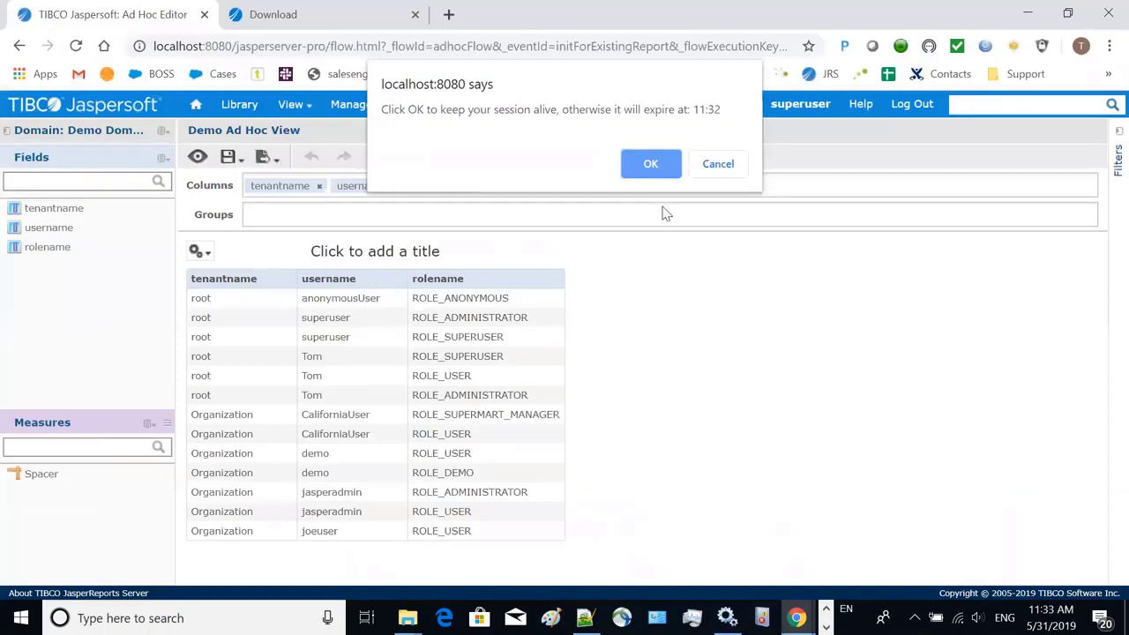
pyautogui.click(652, 165)
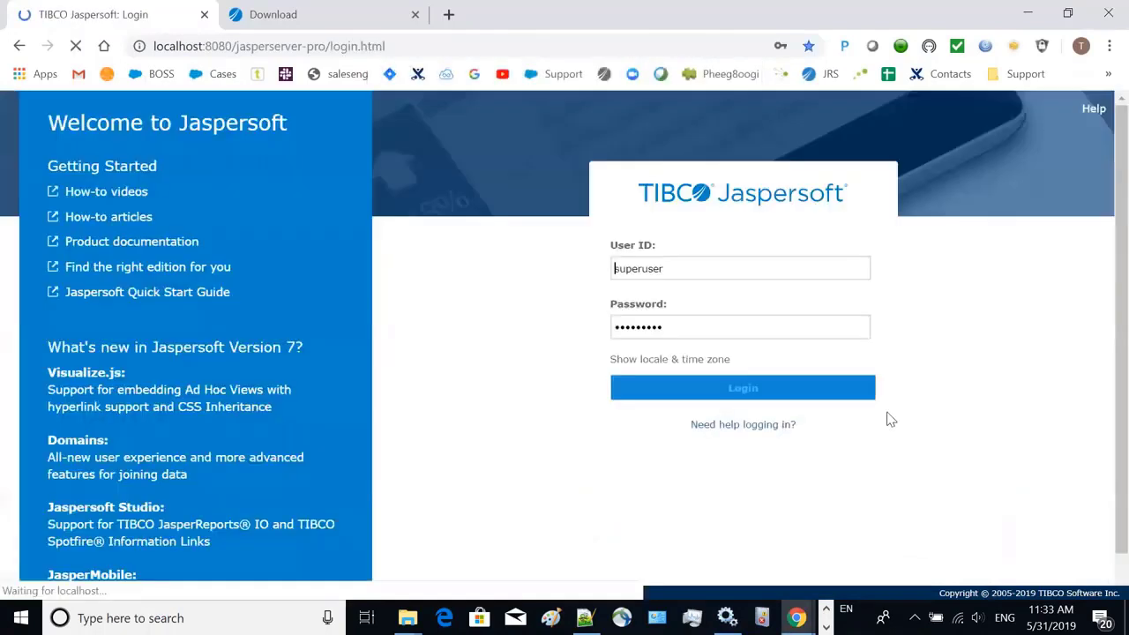
pyautogui.click(752, 391)
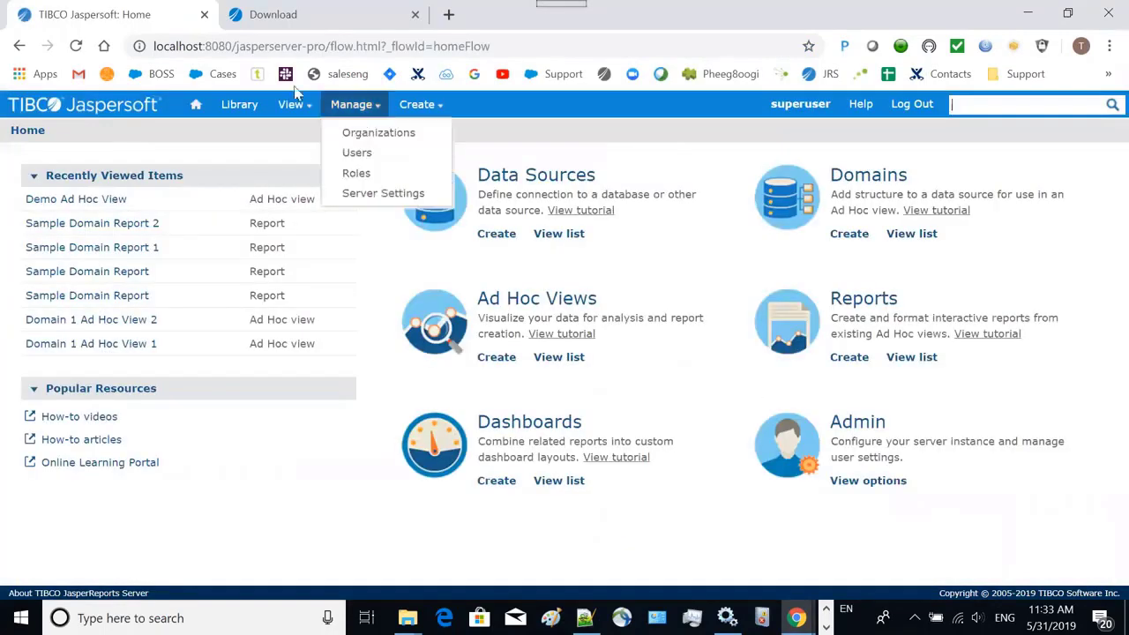
# Step: Open Demo Domain from the repository's Domain DT vs CF folder for editing in the Domain Designer
pyautogui.moveTo(292, 108)
pyautogui.click(317, 155)
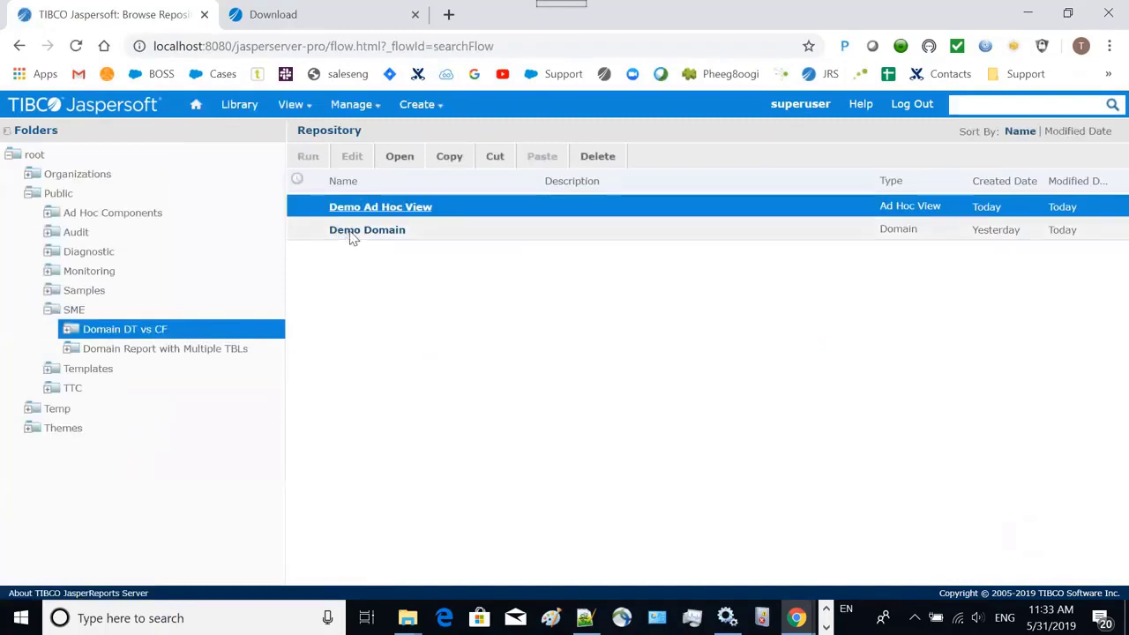
pyautogui.click(353, 230)
pyautogui.click(350, 160)
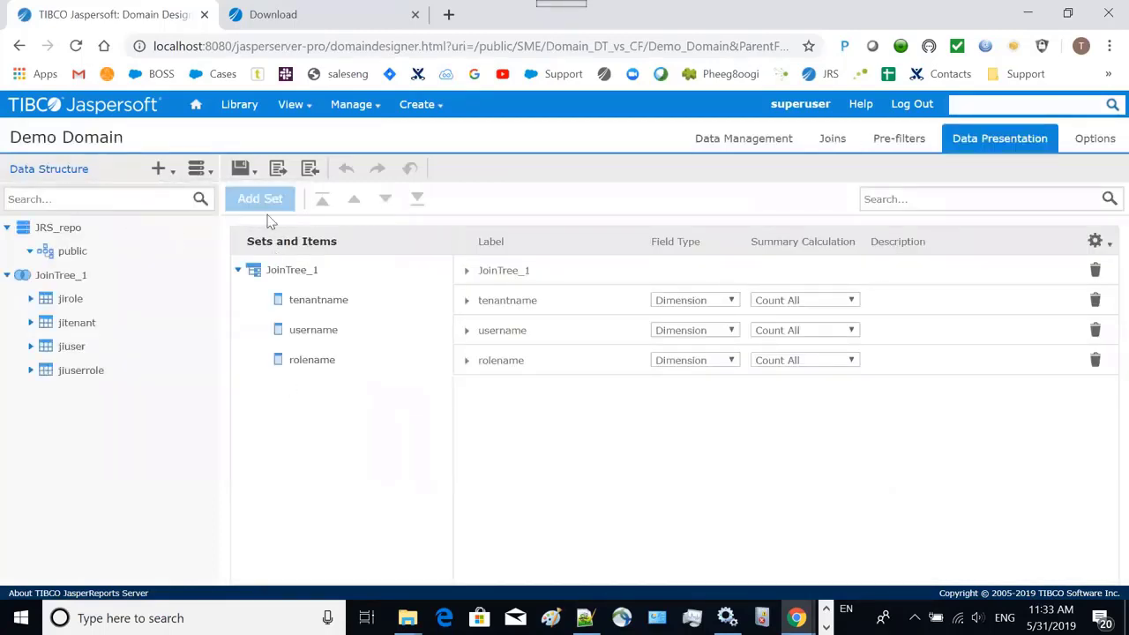
# Step: Show the domain's joins and start a new calculated field on JoinTree_1
pyautogui.click(832, 142)
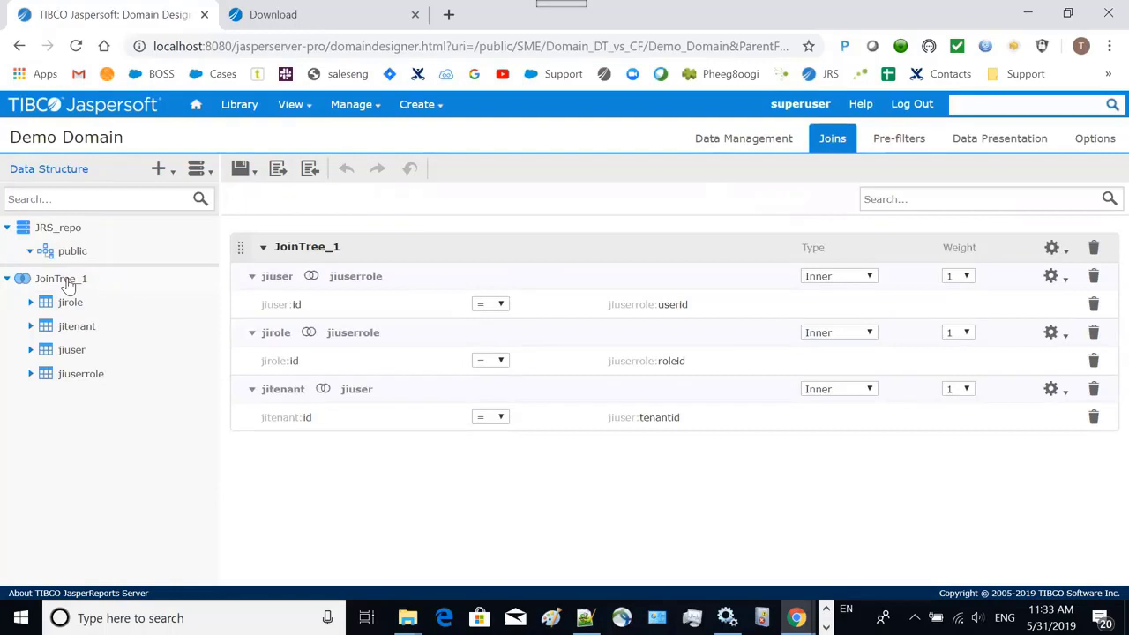
pyautogui.rightClick(67, 282)
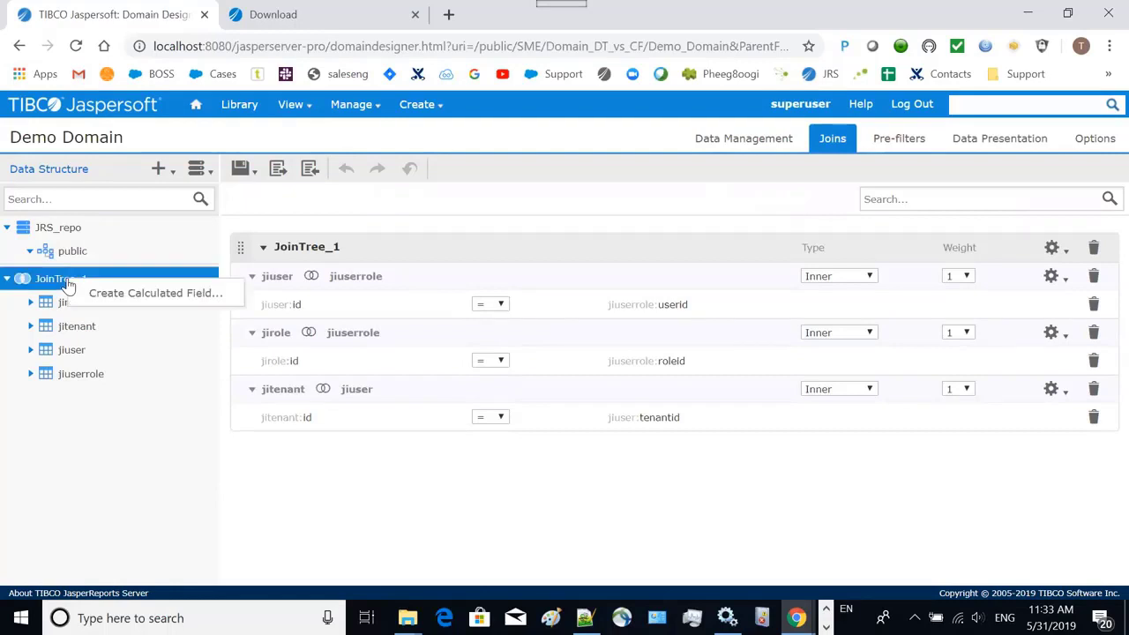
pyautogui.click(121, 297)
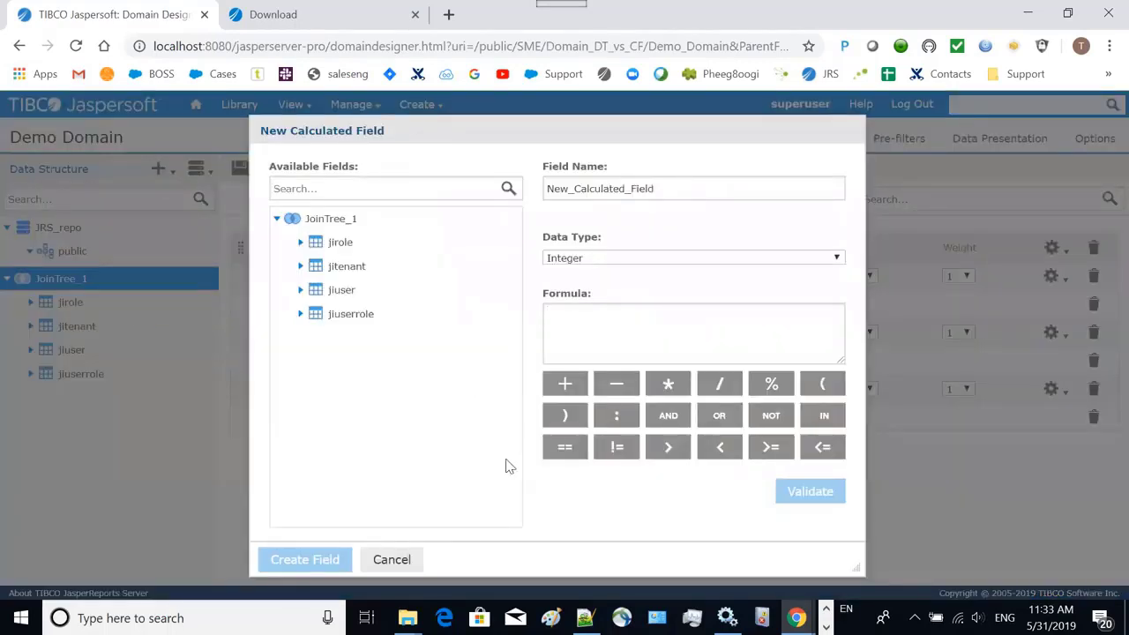
# Step: Switch to Notepad++ and copy the function name role_count from its functionDef bean in applicationContext-el-operators.xml
pyautogui.click(584, 617)
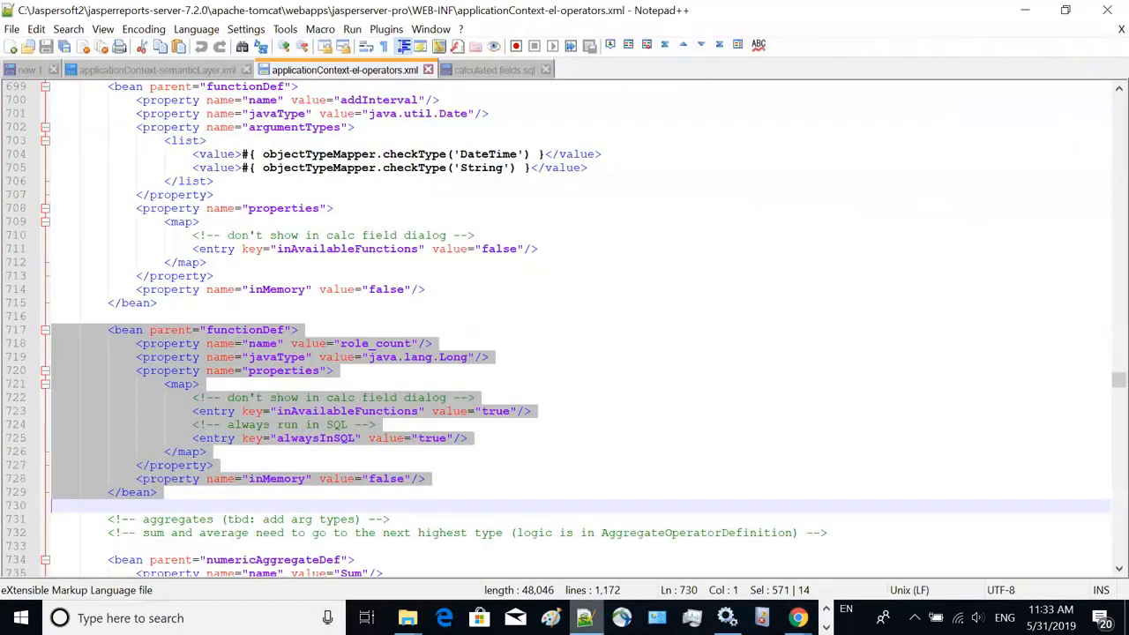
pyautogui.click(336, 344)
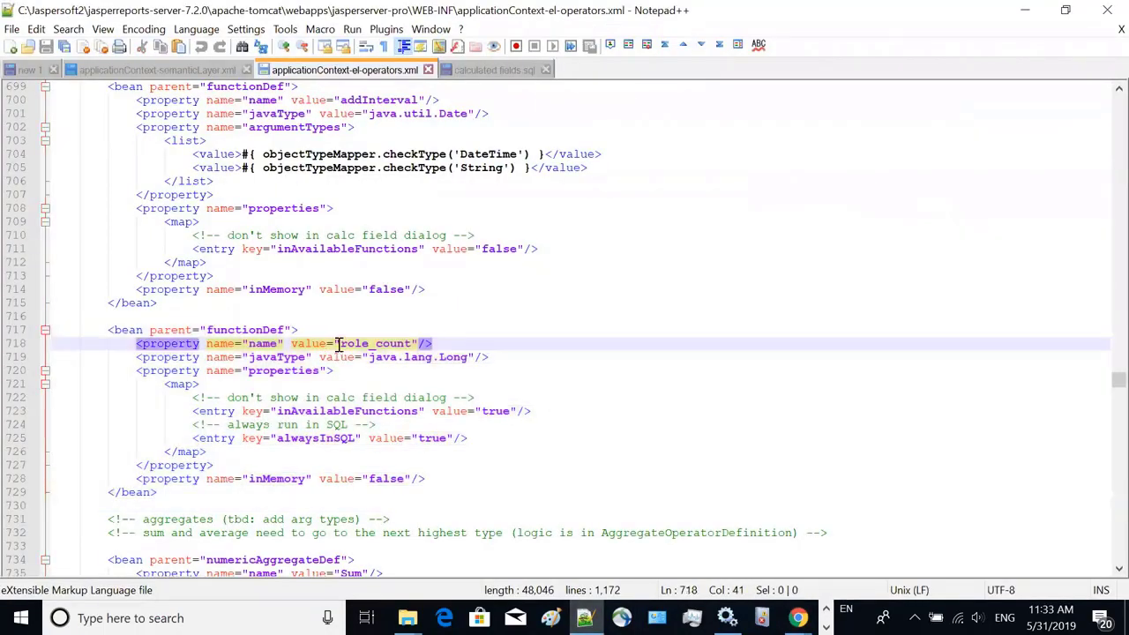
pyautogui.moveTo(342, 344); pyautogui.dragTo(411, 347)
pyautogui.hotkey('ctrl', 'c')
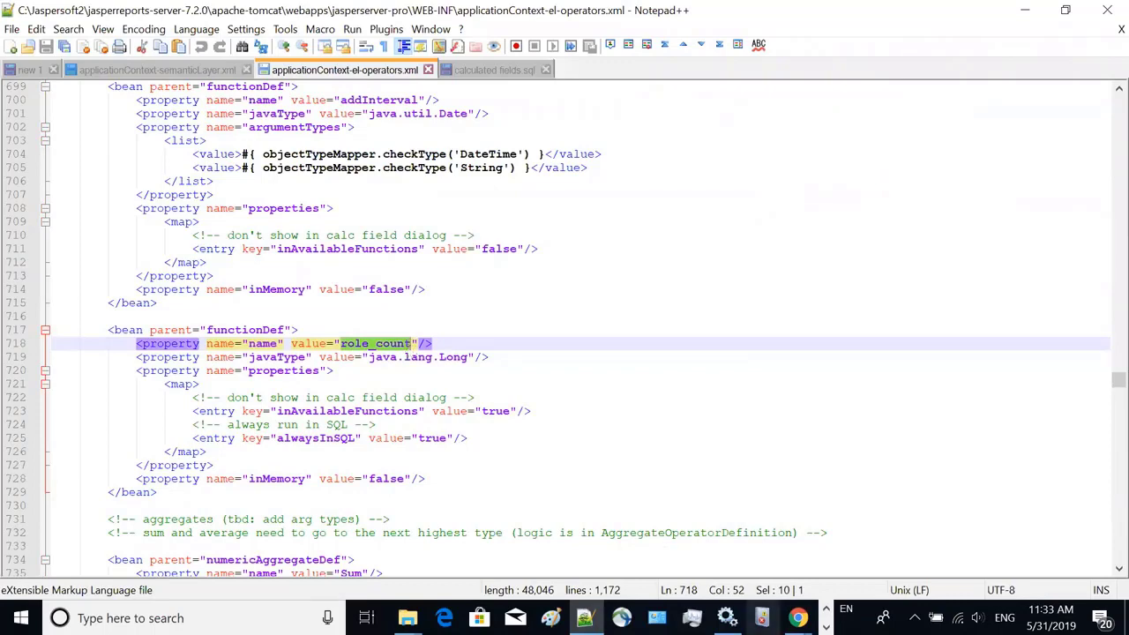
# Step: Switch back to Jaspersoft in Chrome and enter the new calculated field's formula as role_count(jirole.id)
pyautogui.click(797, 618)
pyautogui.click(836, 556)
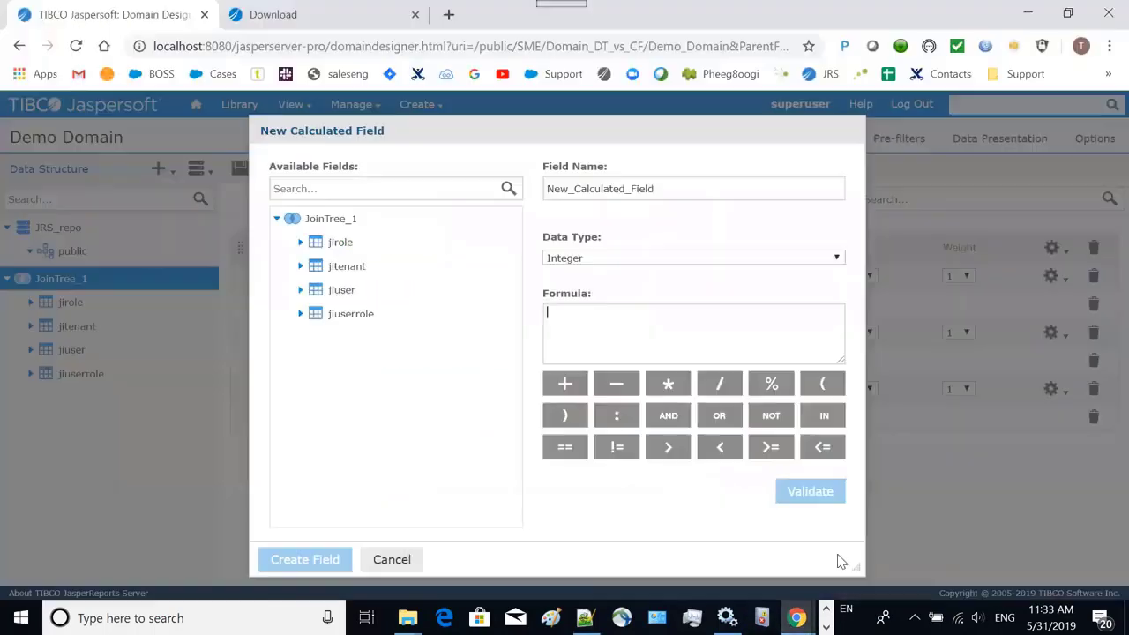
pyautogui.hotkey('ctrl', 'v')
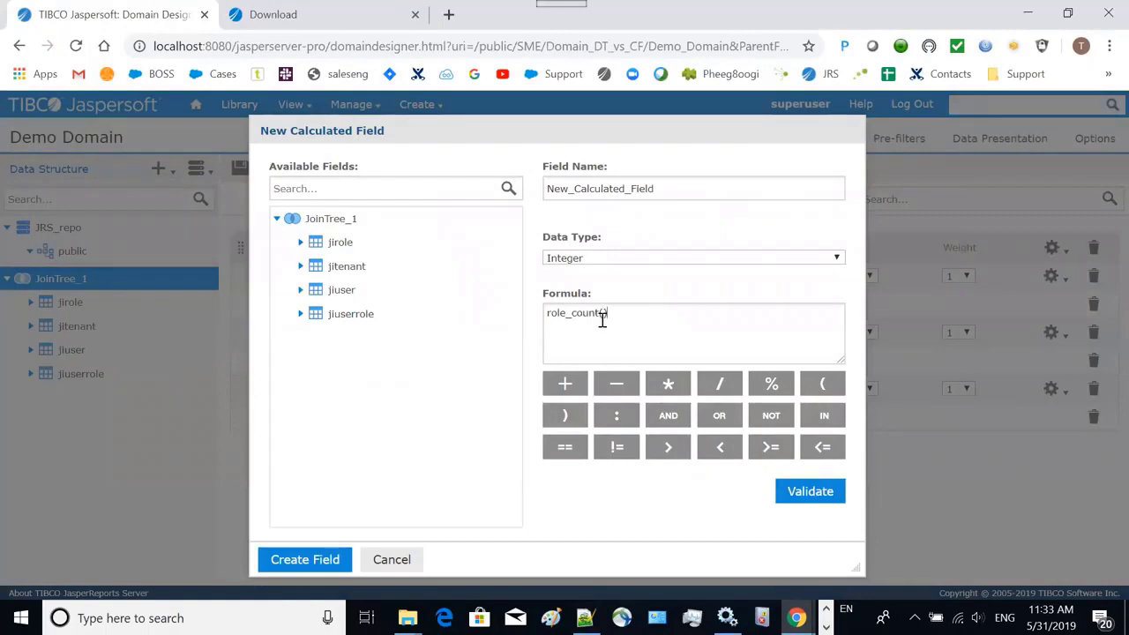
pyautogui.click(300, 243)
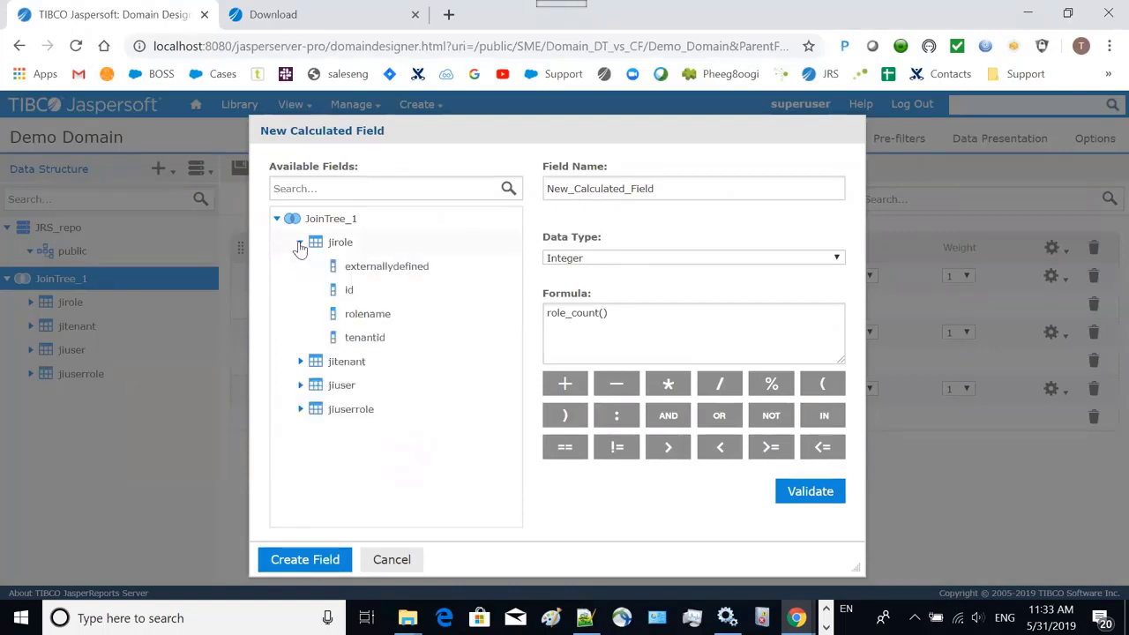
pyautogui.doubleClick(354, 291)
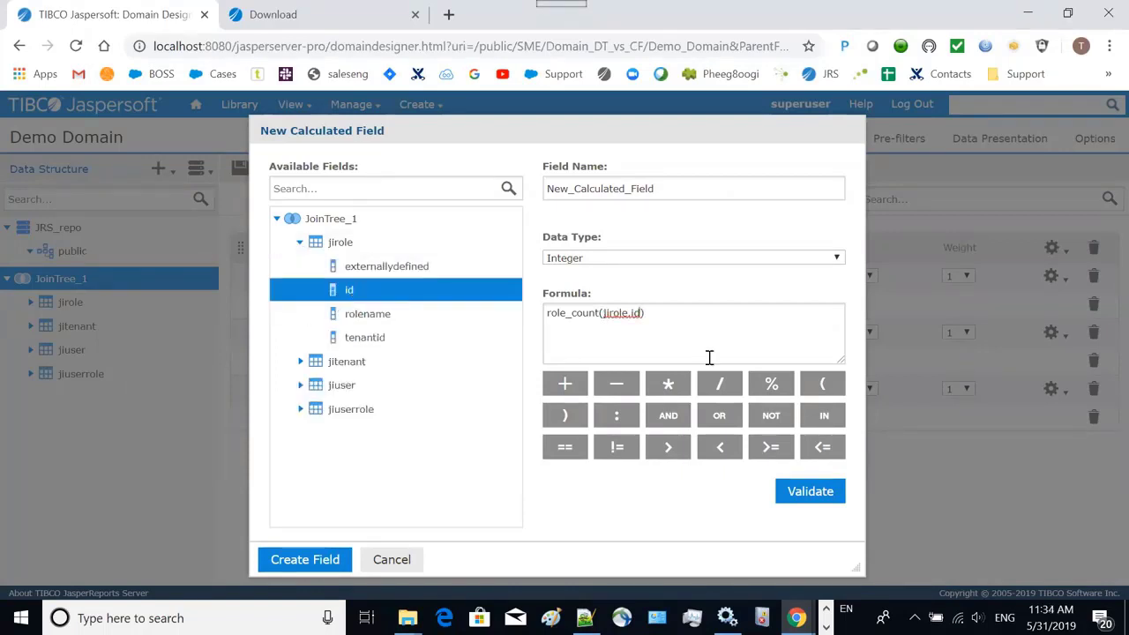
# Step: Set the calculated field's data type to Long, name it Role_Count, validate the formula and create the field
pyautogui.click(835, 261)
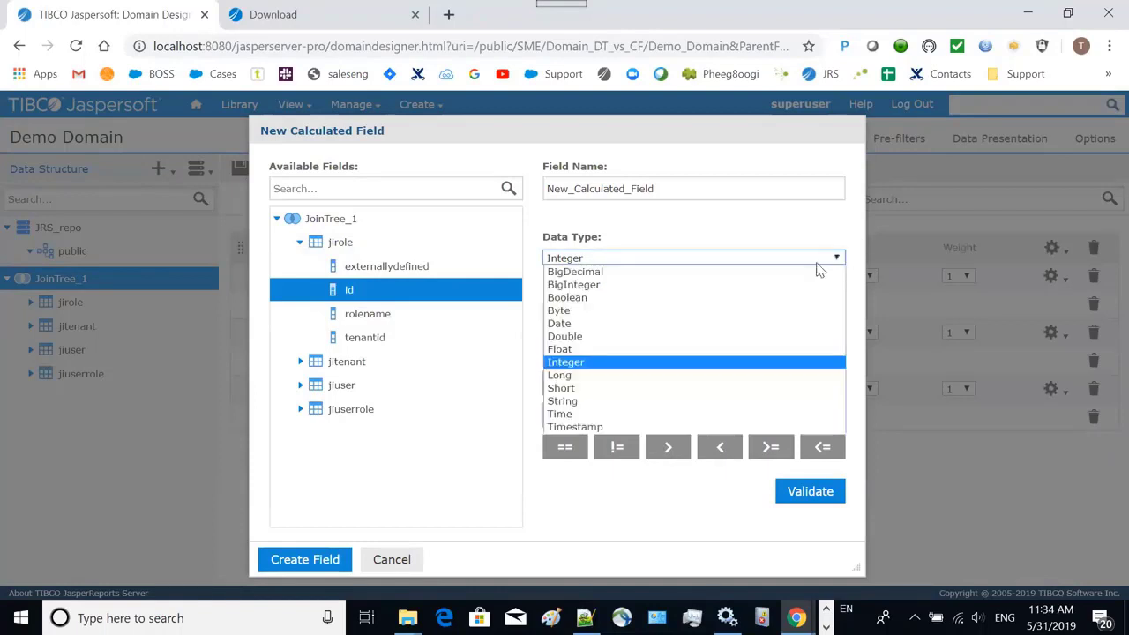
pyautogui.click(743, 378)
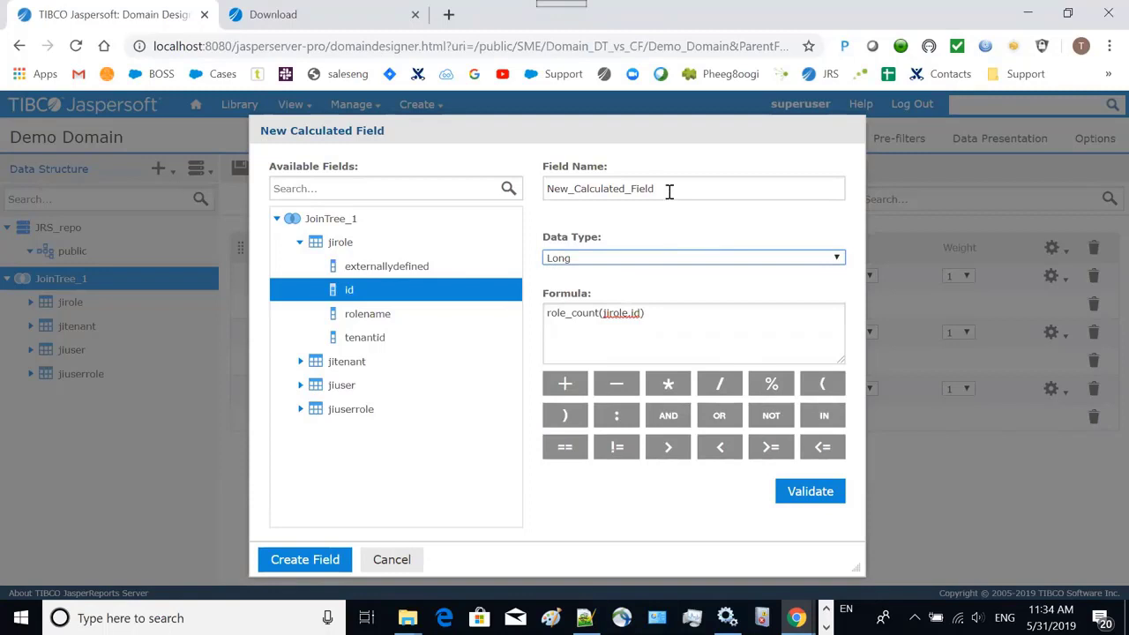
pyautogui.moveTo(670, 192); pyautogui.dragTo(473, 190)
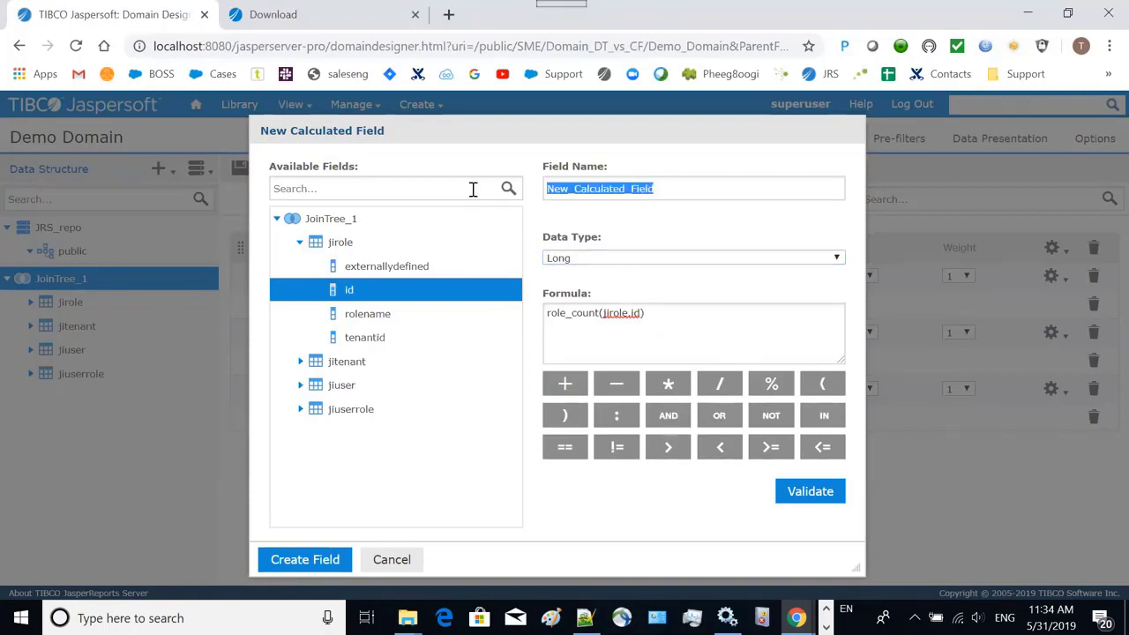
pyautogui.write('Role_Count')
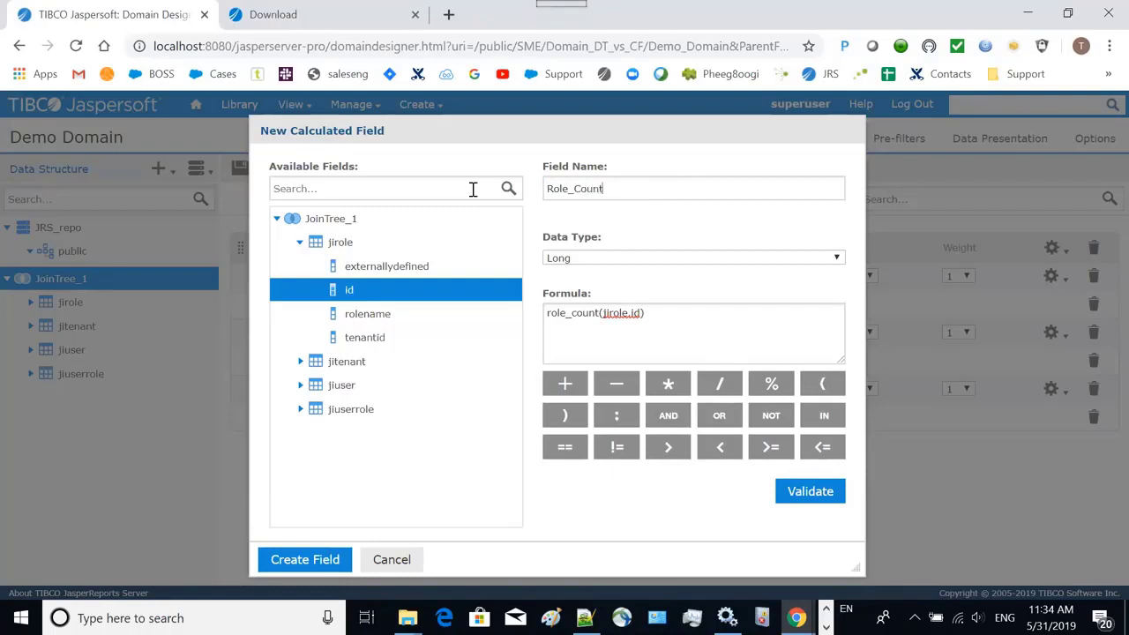
pyautogui.click(816, 494)
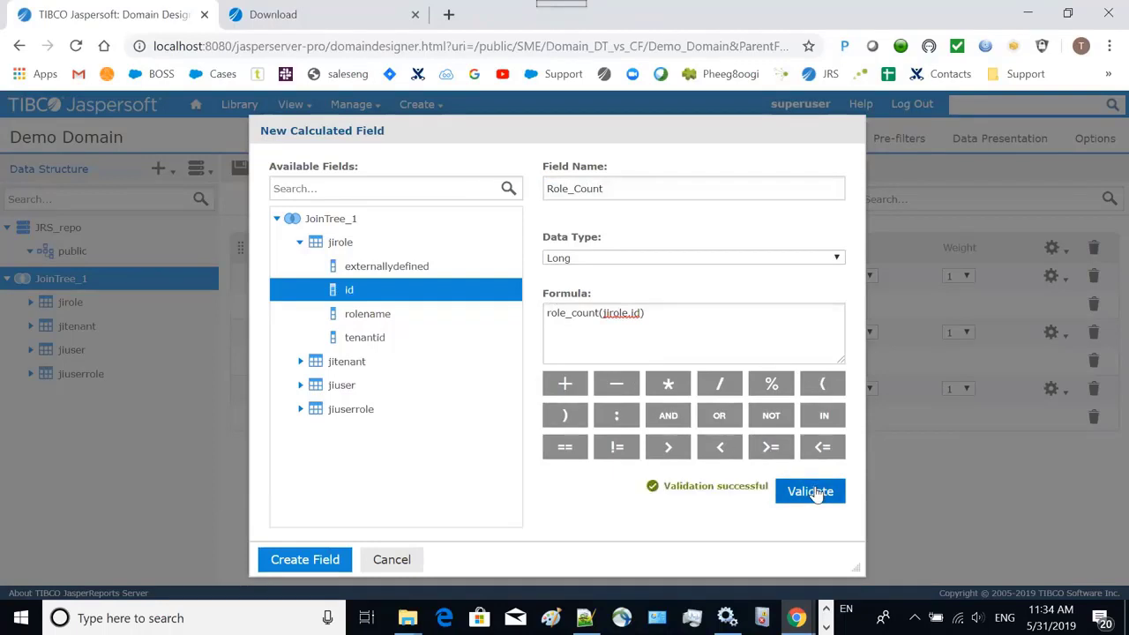
pyautogui.click(302, 560)
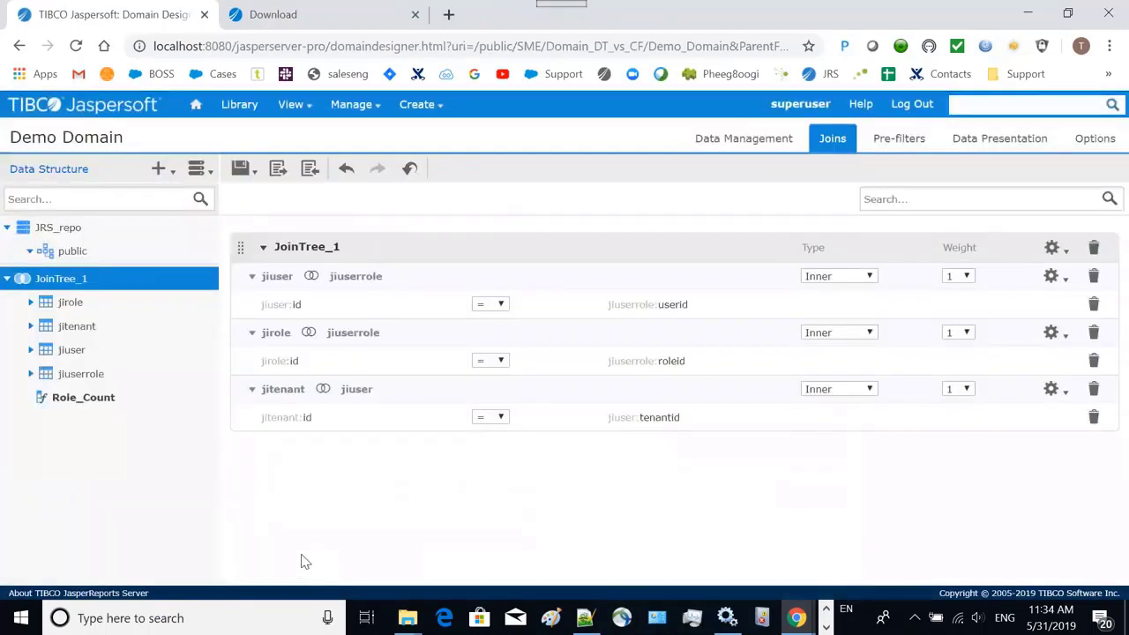
# Step: Add Role_Count below rolename in JoinTree_1's data presentation and save the domain
pyautogui.click(79, 398)
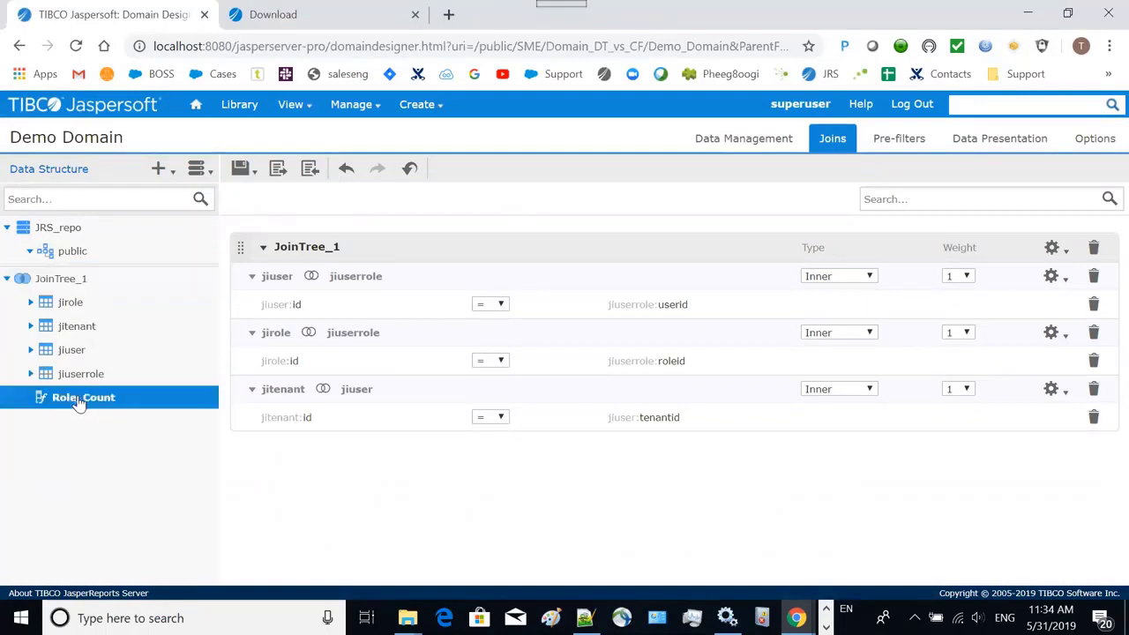
pyautogui.click(1005, 139)
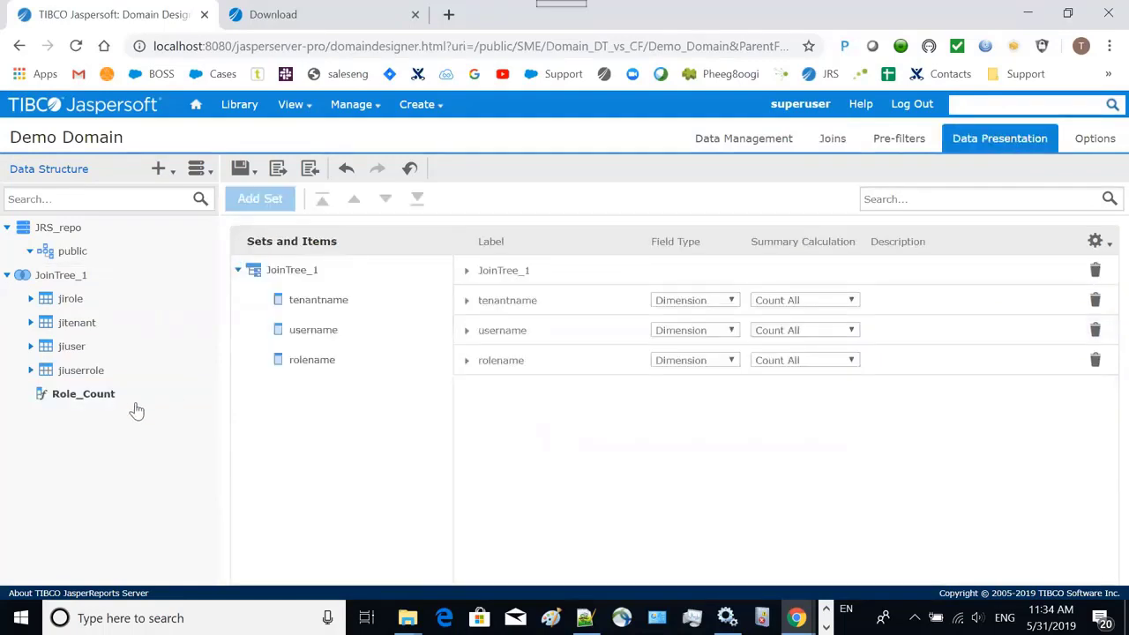
pyautogui.moveTo(96, 393); pyautogui.dragTo(326, 414)
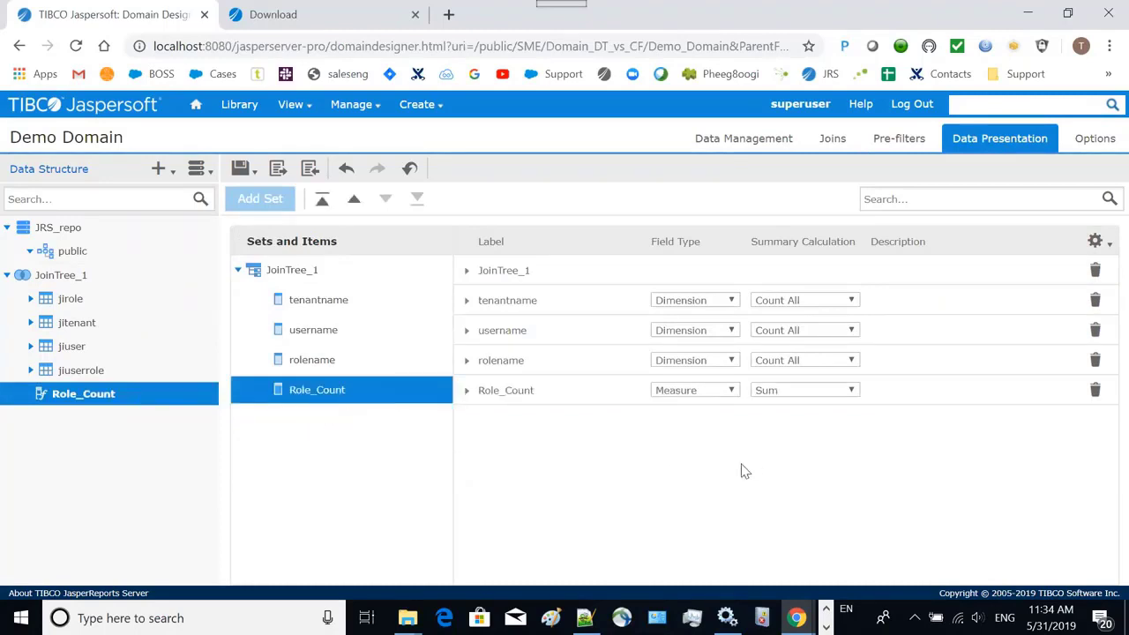
pyautogui.click(239, 169)
pyautogui.click(284, 193)
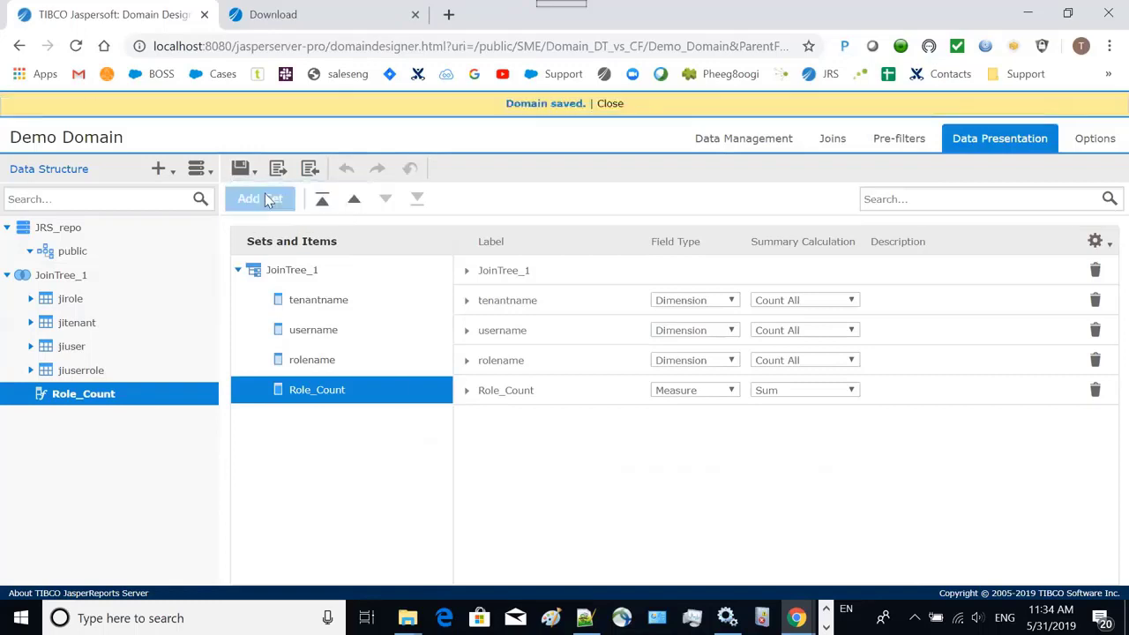
pyautogui.click(610, 103)
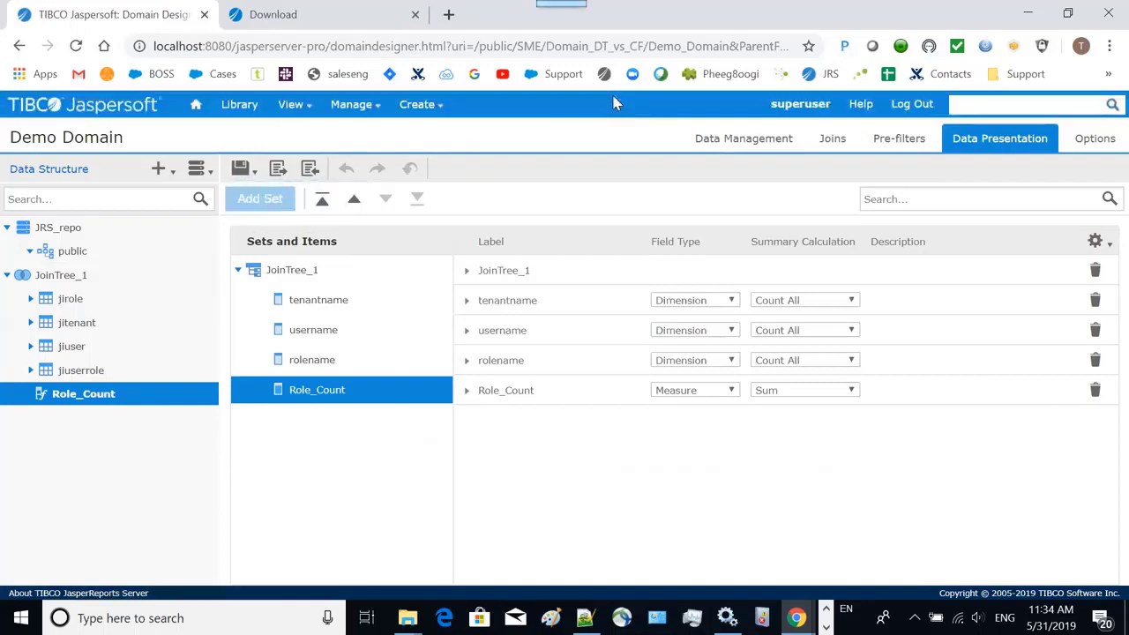
# Step: Open Demo Ad Hoc View from the repository and add Role_Count to its selected fields
pyautogui.moveTo(282, 110)
pyautogui.click(325, 153)
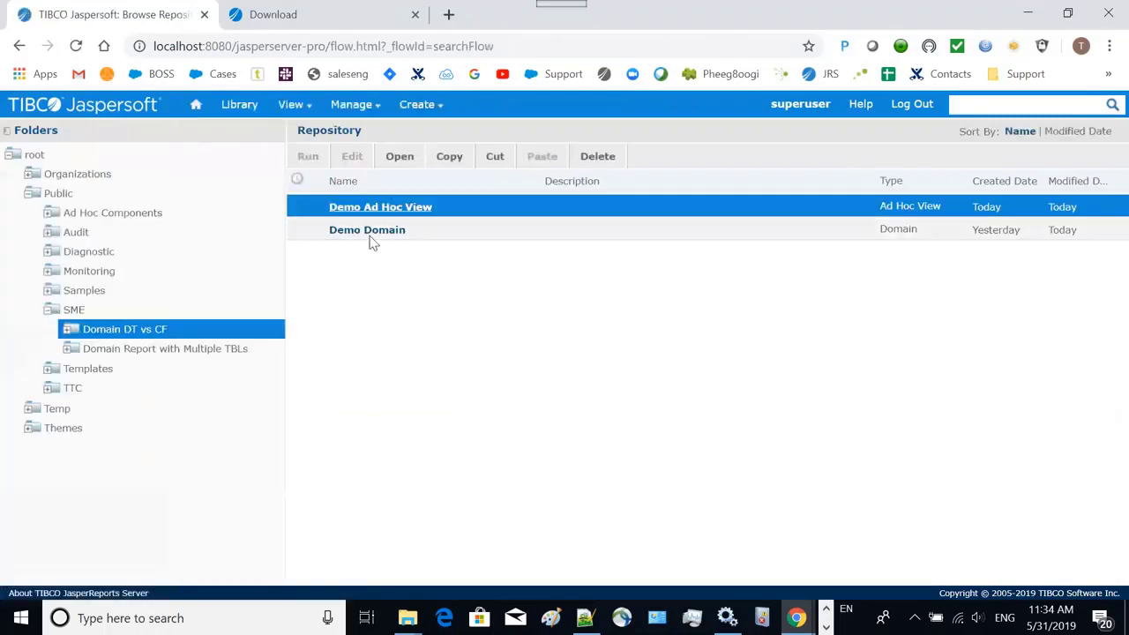
pyautogui.click(372, 208)
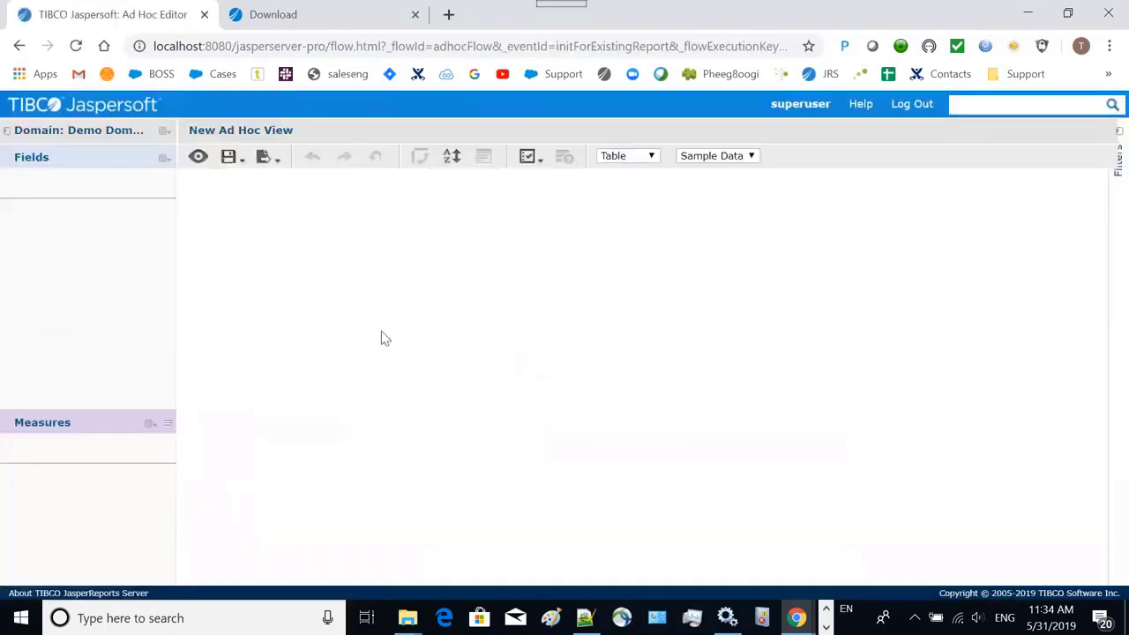
pyautogui.click(163, 130)
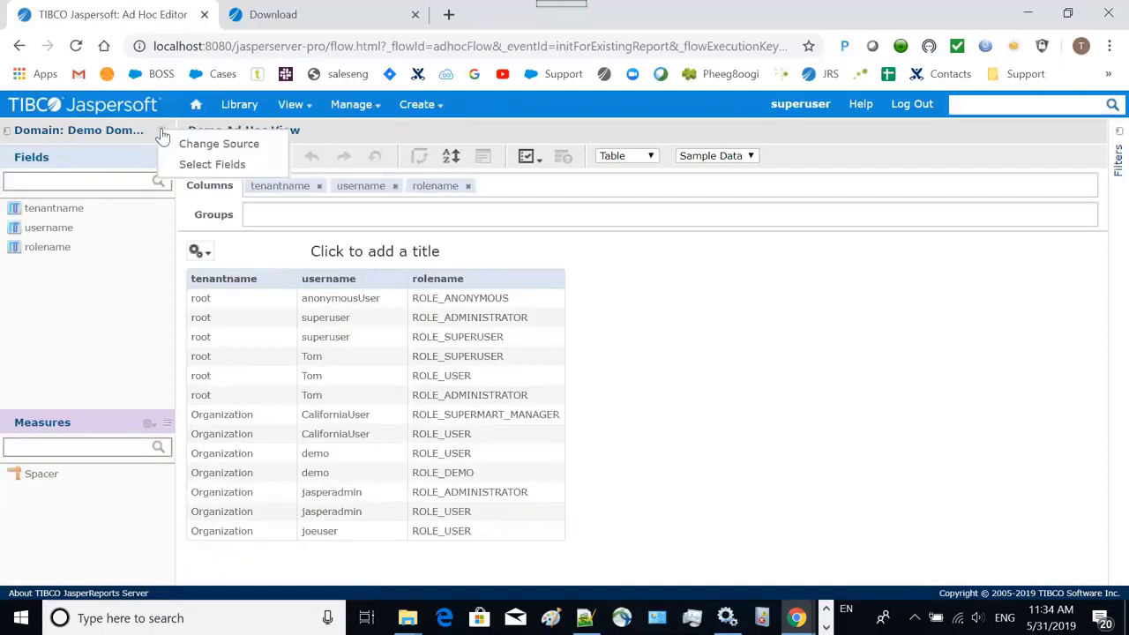
pyautogui.click(204, 167)
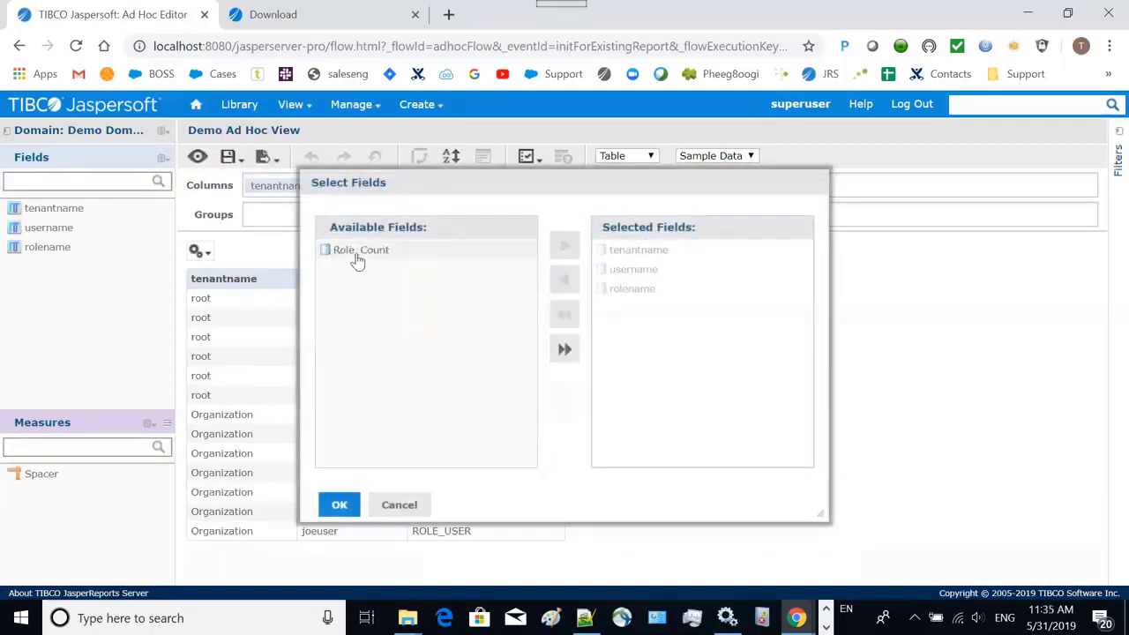
pyautogui.click(357, 256)
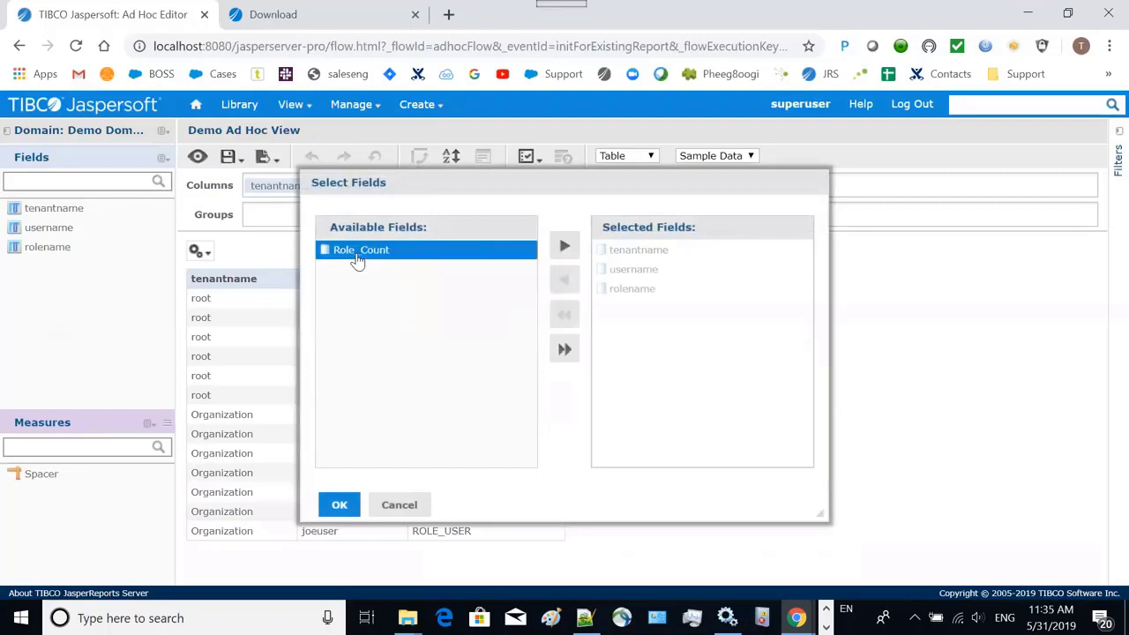
pyautogui.click(565, 245)
pyautogui.click(340, 505)
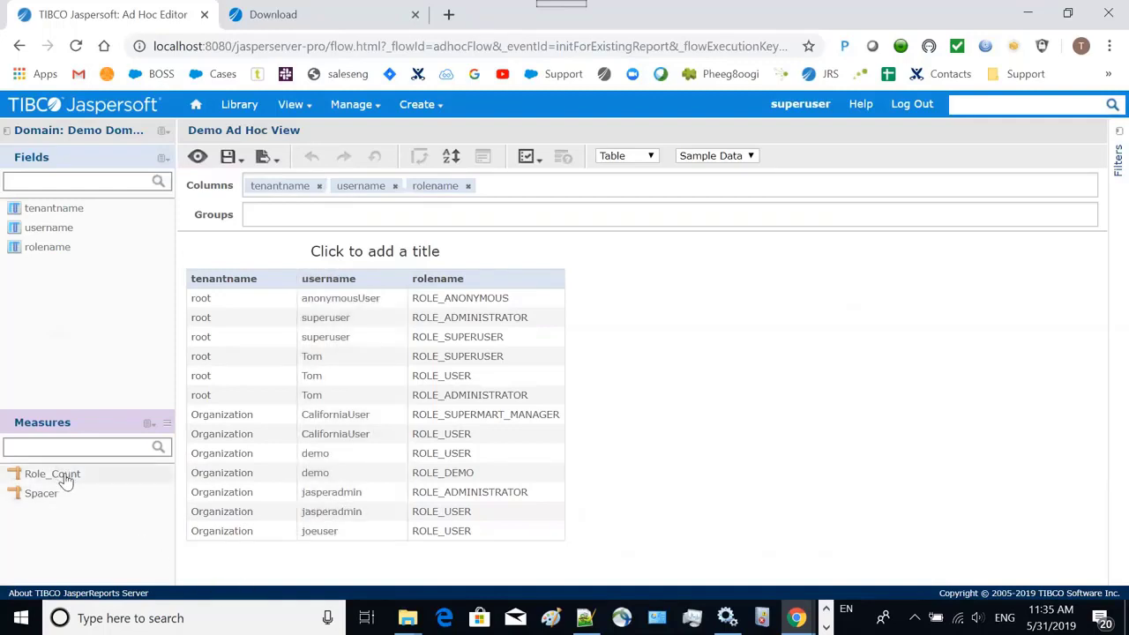
# Step: Add the Role_Count measure as a column after username, remove the rolename column and save the Ad Hoc view
pyautogui.moveTo(66, 479); pyautogui.dragTo(415, 195)
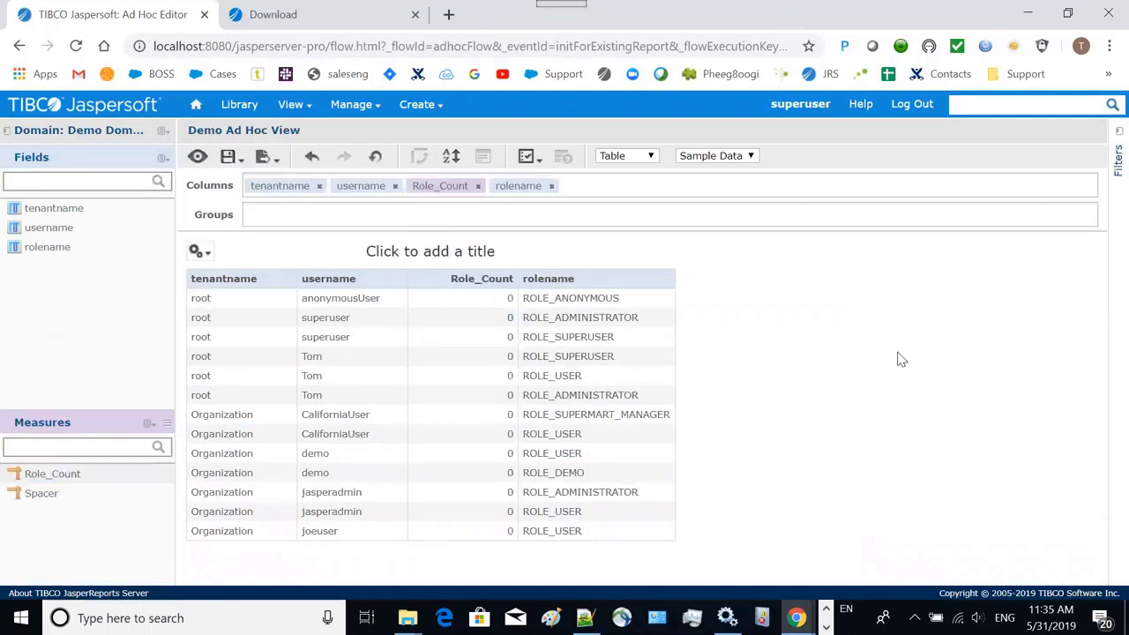
pyautogui.click(552, 186)
pyautogui.click(227, 159)
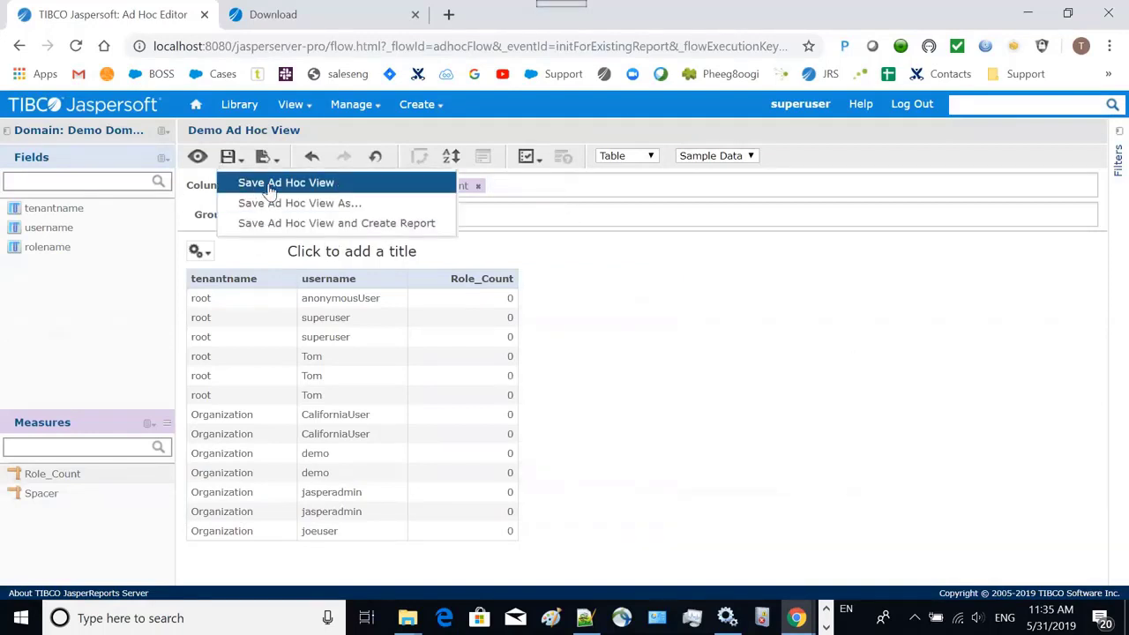
pyautogui.click(264, 184)
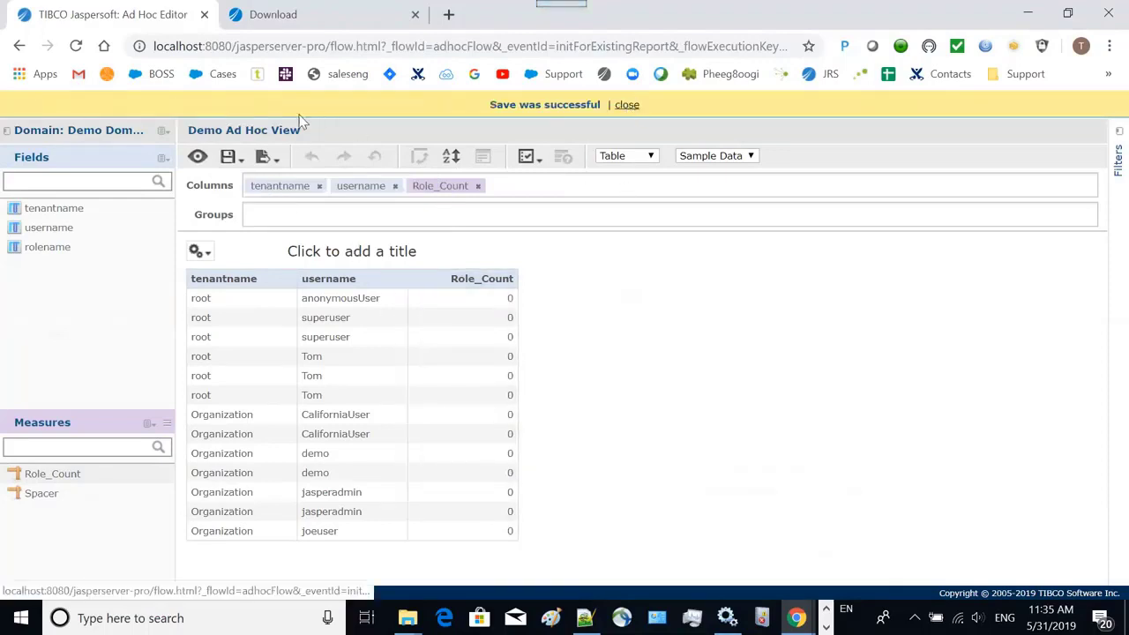
pyautogui.click(627, 106)
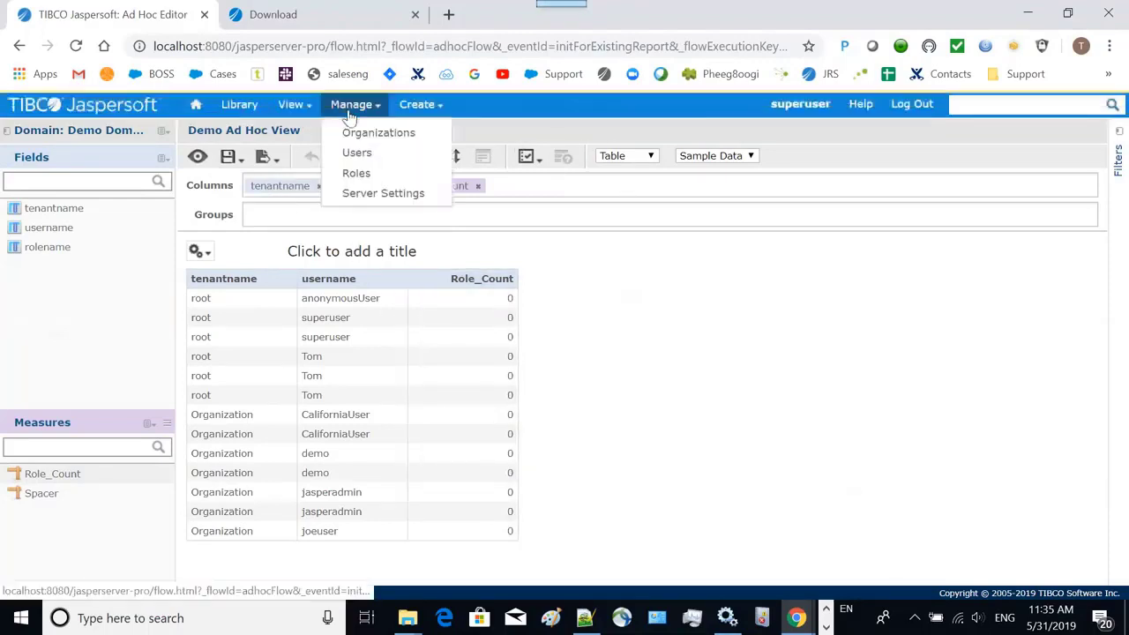
# Step: Reopen Demo Domain from the repository for editing and show its joins
pyautogui.moveTo(295, 104)
pyautogui.click(328, 155)
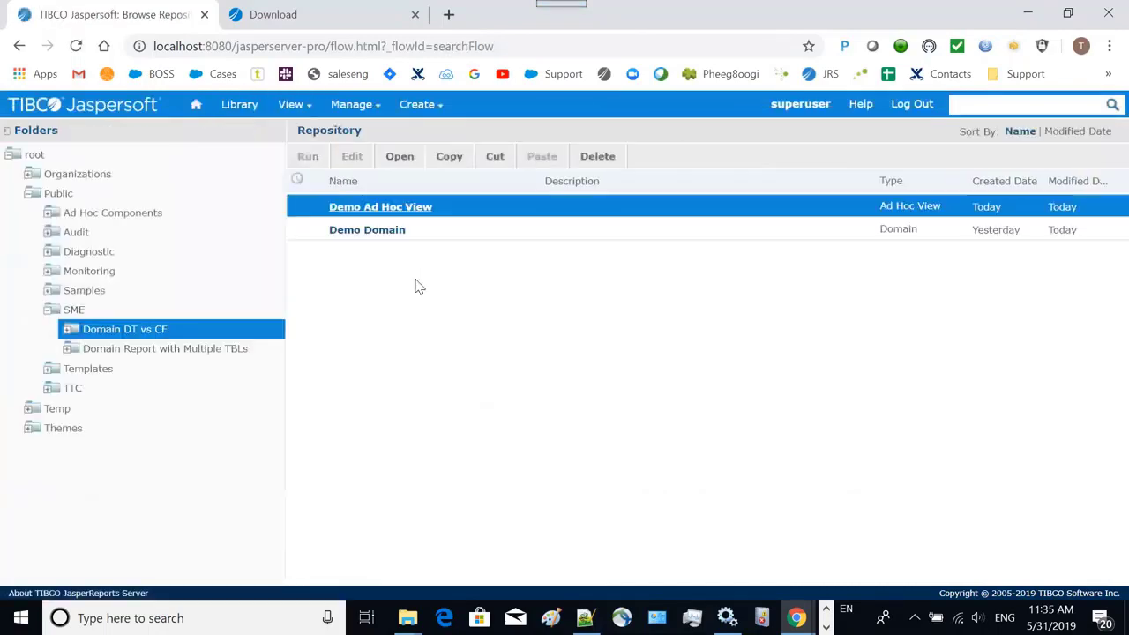
pyautogui.click(406, 232)
pyautogui.click(352, 159)
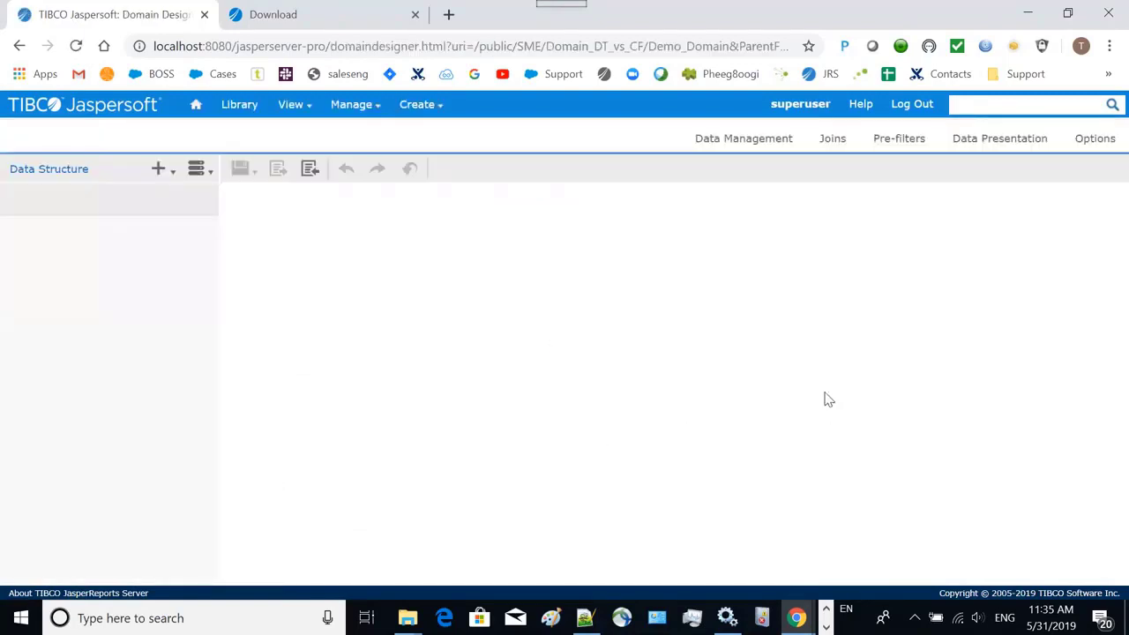
pyautogui.click(825, 142)
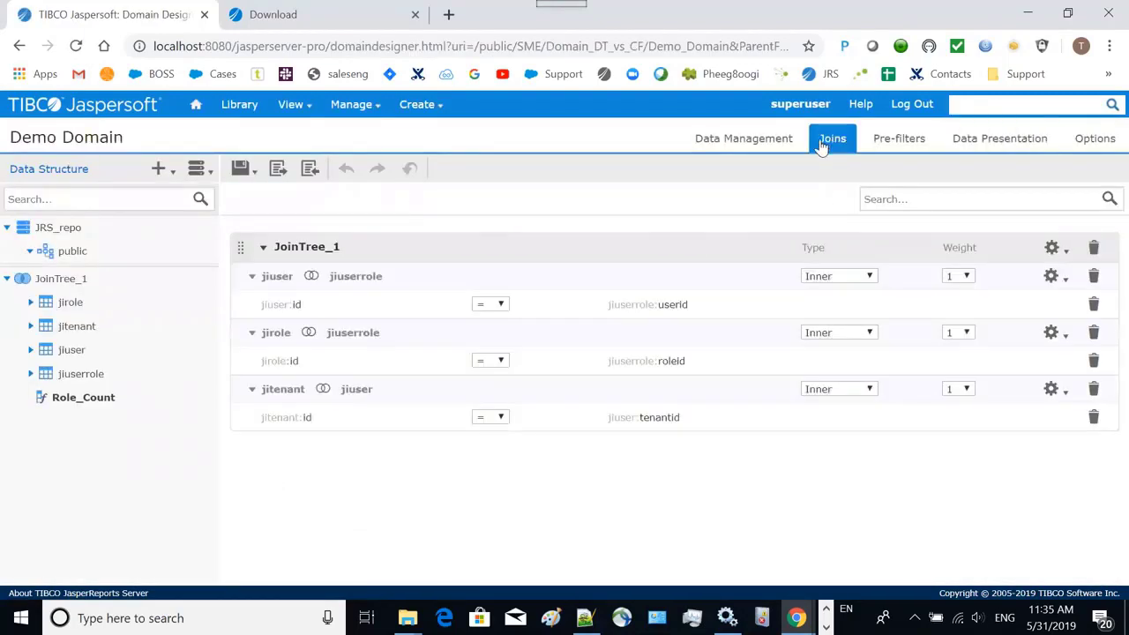
# Step: Change the Role_Count calculated field's formula to role_count(jiuser.id)
pyautogui.click(91, 402)
pyautogui.rightClick(91, 402)
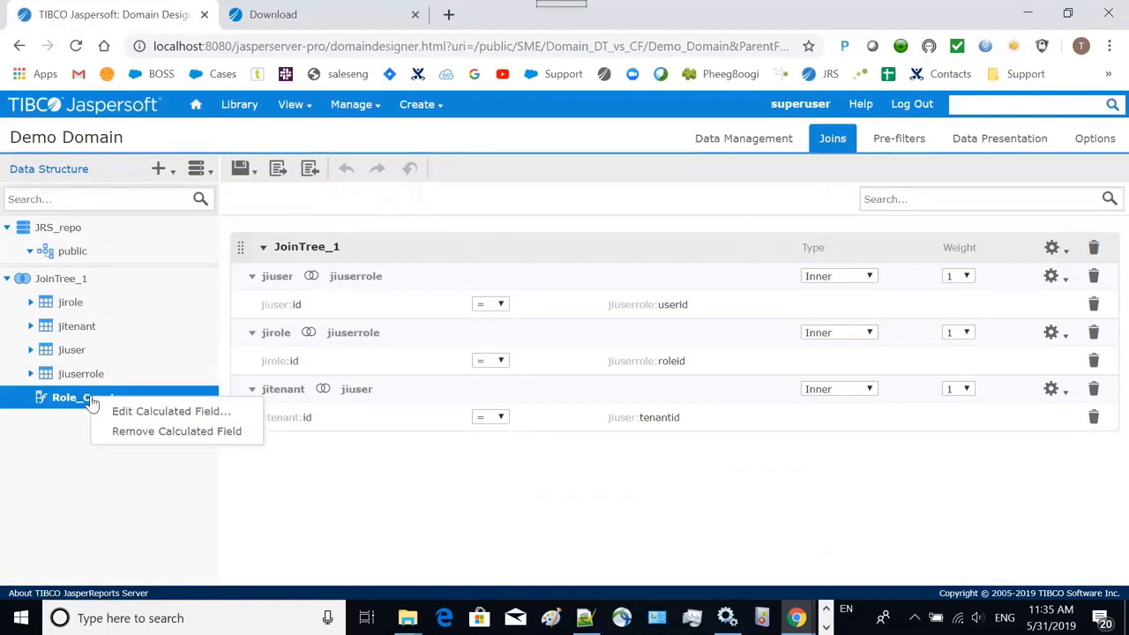
pyautogui.click(157, 407)
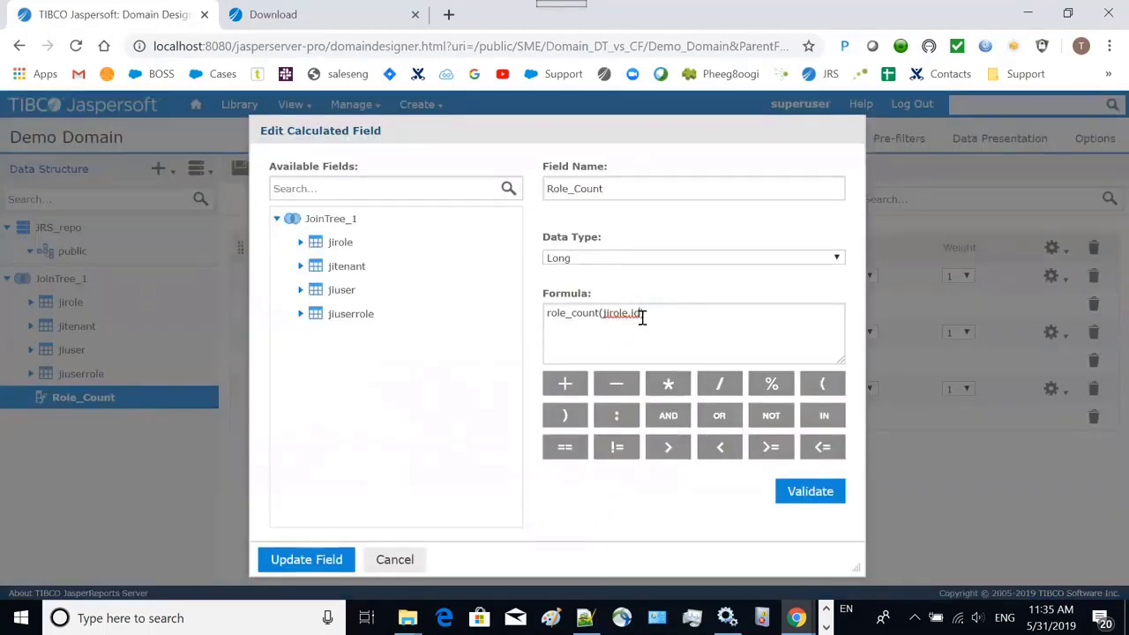
pyautogui.press('BackSpace')
pyautogui.press('BackSpace')
pyautogui.press('BackSpace')
pyautogui.press('BackSpace')
pyautogui.press('BackSpace')
pyautogui.press('BackSpace')
pyautogui.press('BackSpace')
pyautogui.press('BackSpace')
pyautogui.press('BackSpace')
pyautogui.click(300, 290)
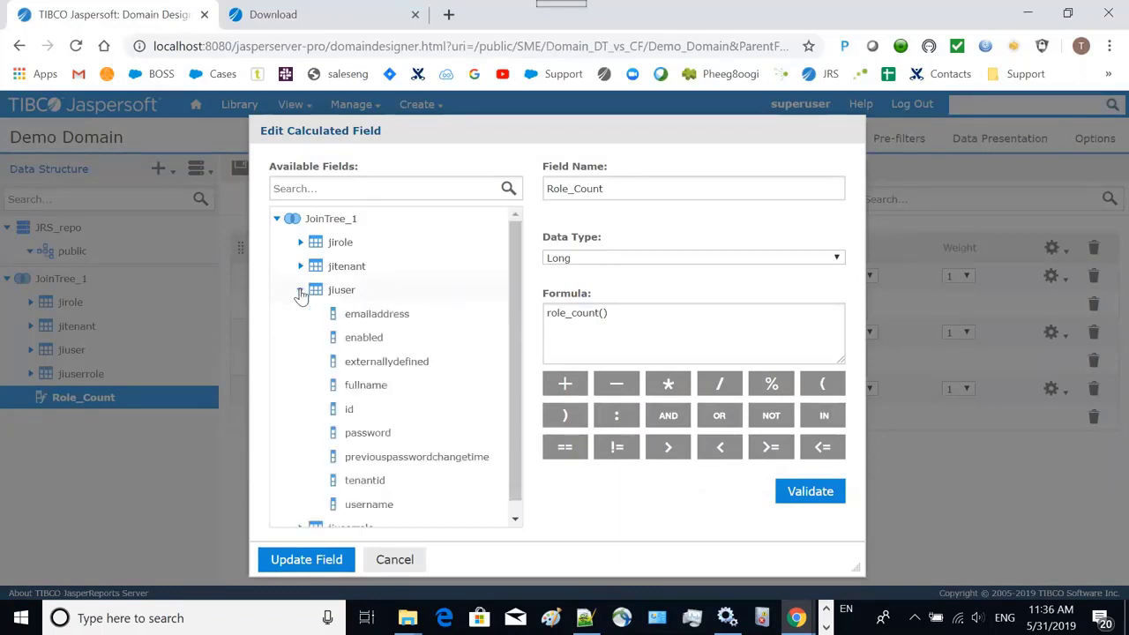
pyautogui.doubleClick(355, 411)
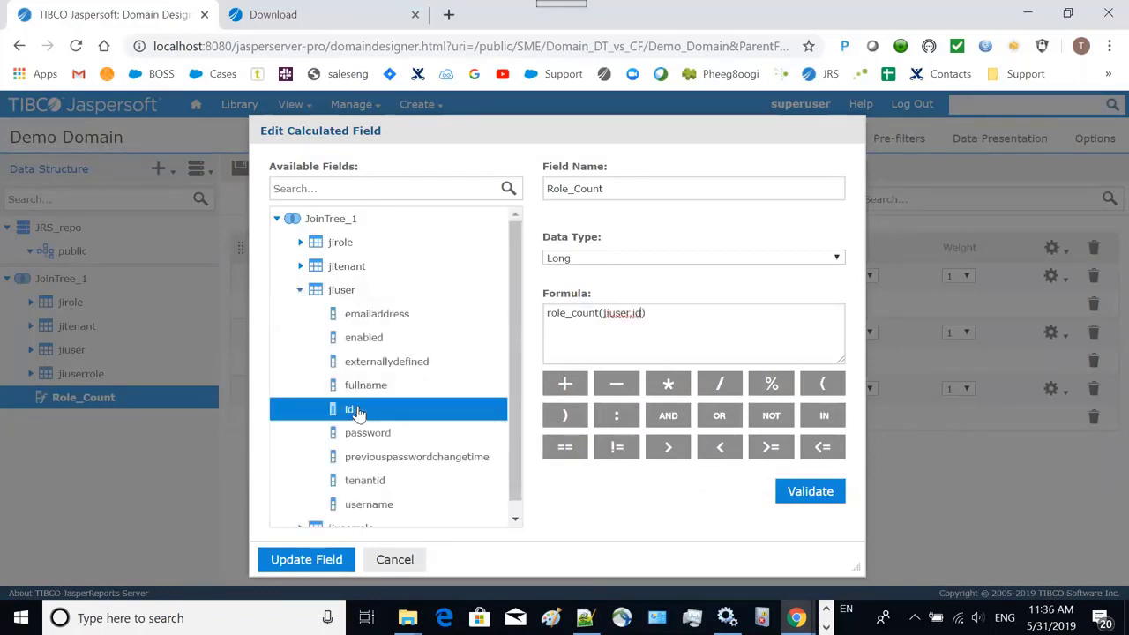
# Step: Validate the edited formula, update the calculated field and save Demo Domain
pyautogui.click(838, 499)
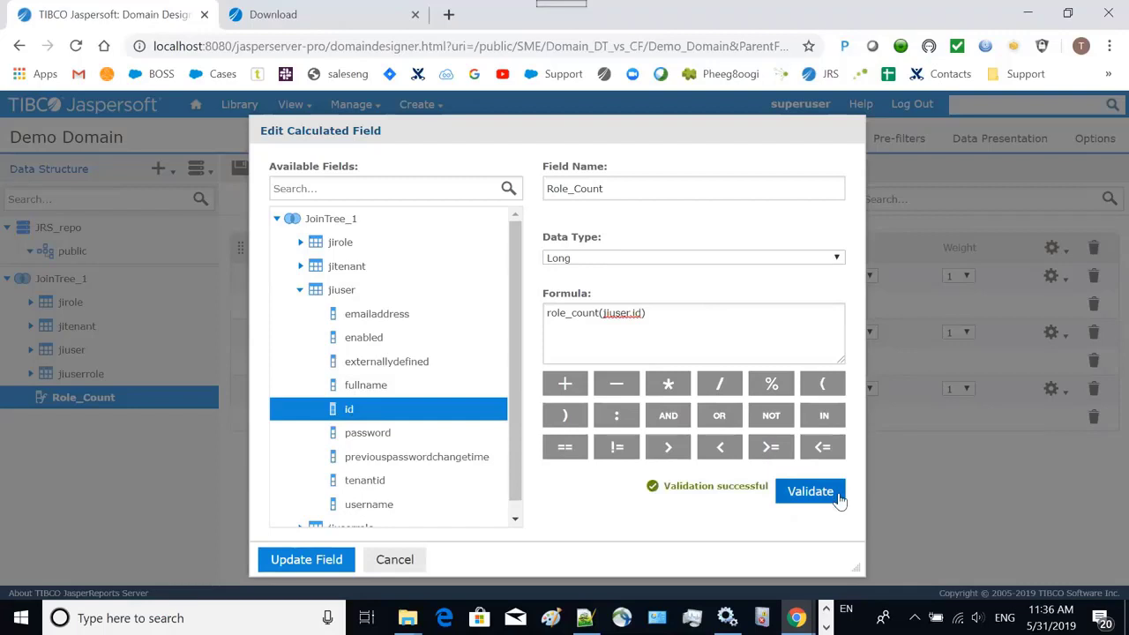
pyautogui.click(331, 560)
pyautogui.click(252, 169)
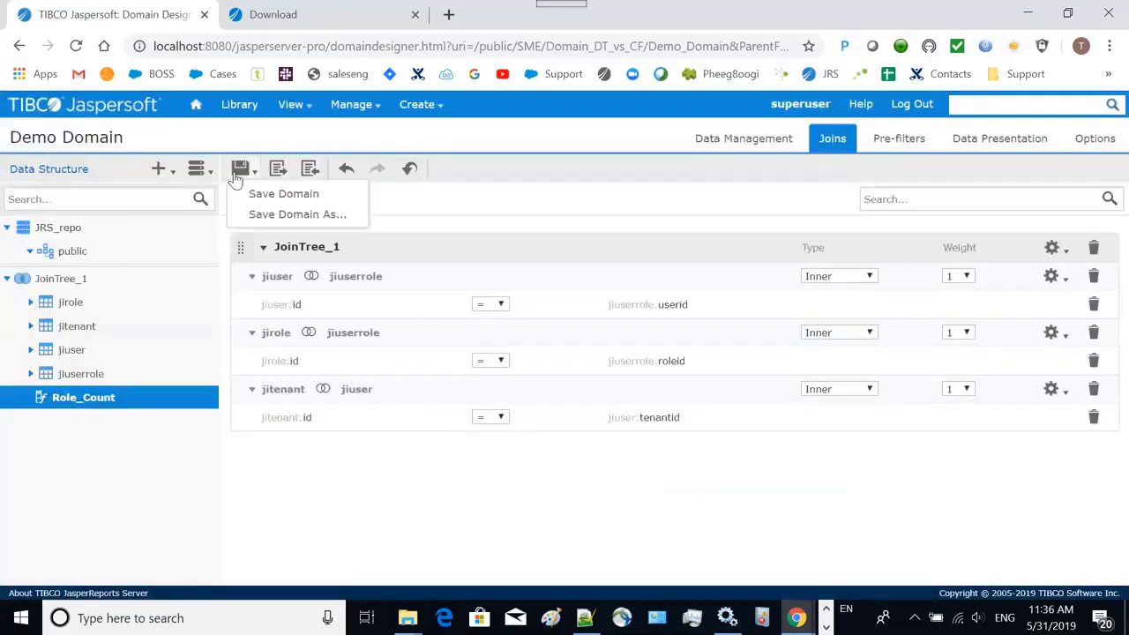
pyautogui.click(268, 196)
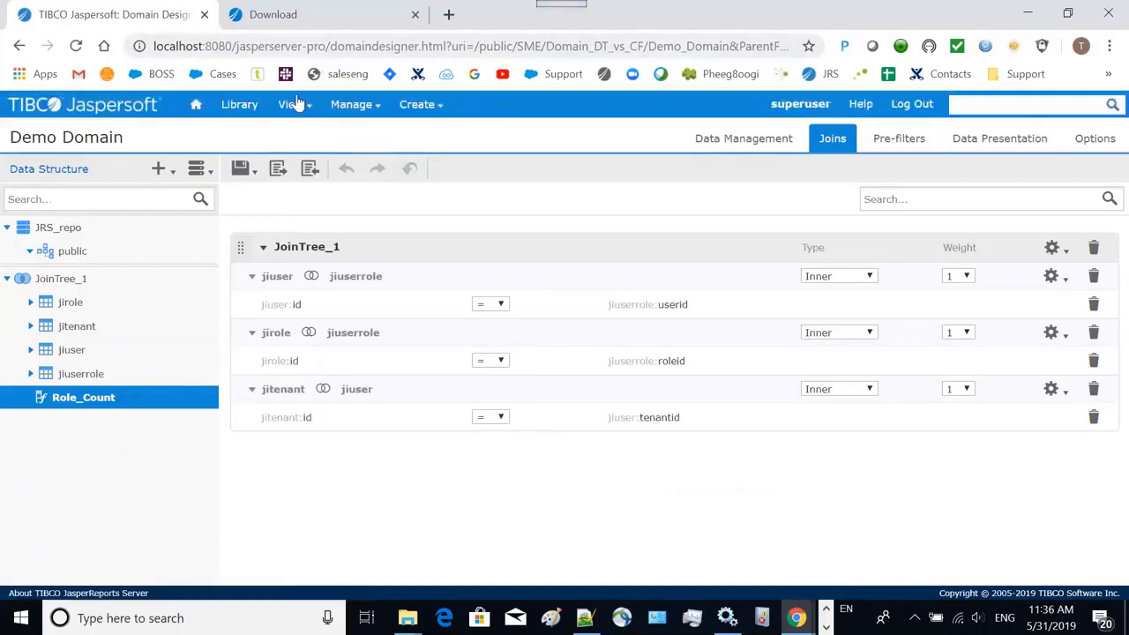
# Step: Reopen Demo Ad Hoc View from the repository to check the Role_Count column for each user
pyautogui.moveTo(291, 105)
pyautogui.click(306, 155)
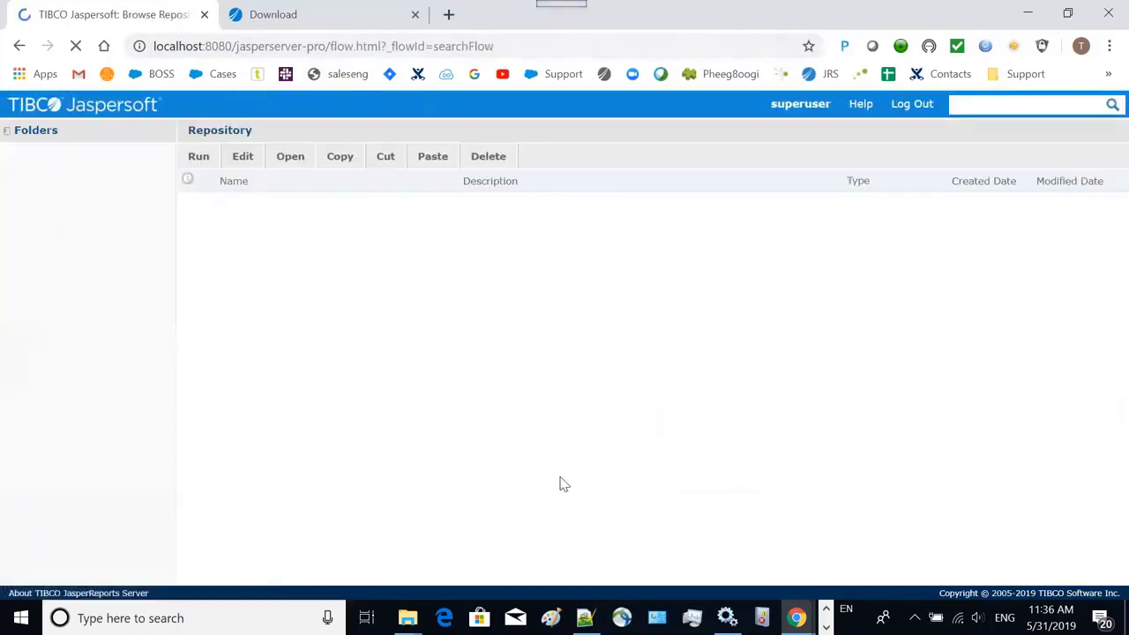
pyautogui.click(413, 209)
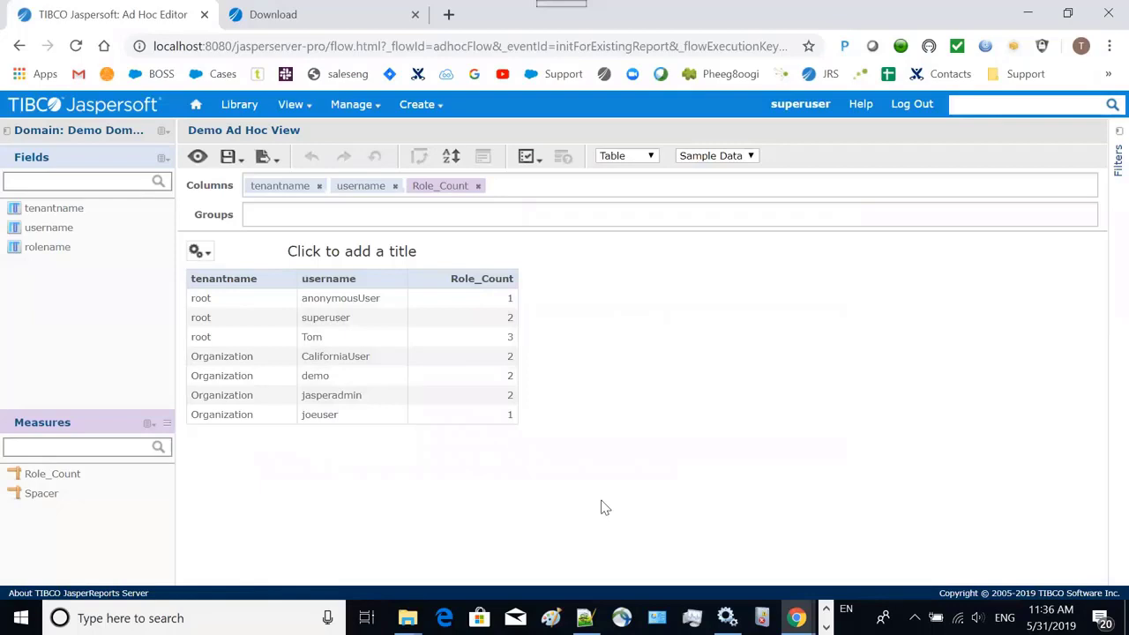
# Step: Switch to the JasperReports Server User Guide in Acrobat Reader, go to section 7.4 and highlight "Calculated Fields" in its heading
pyautogui.moveTo(406, 618)
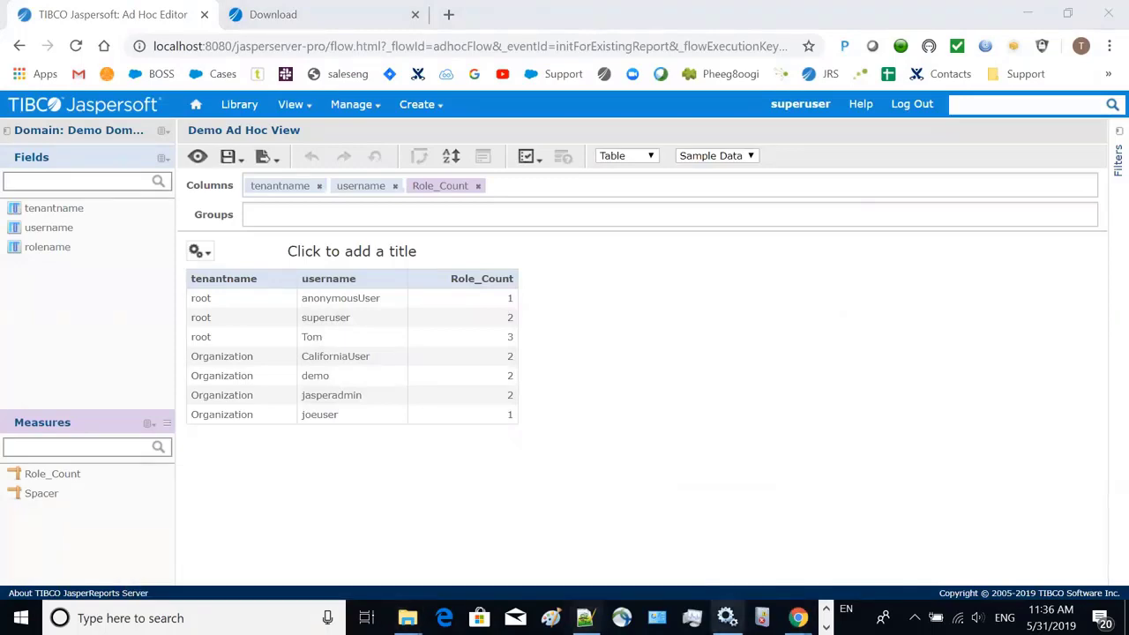
pyautogui.click(827, 627)
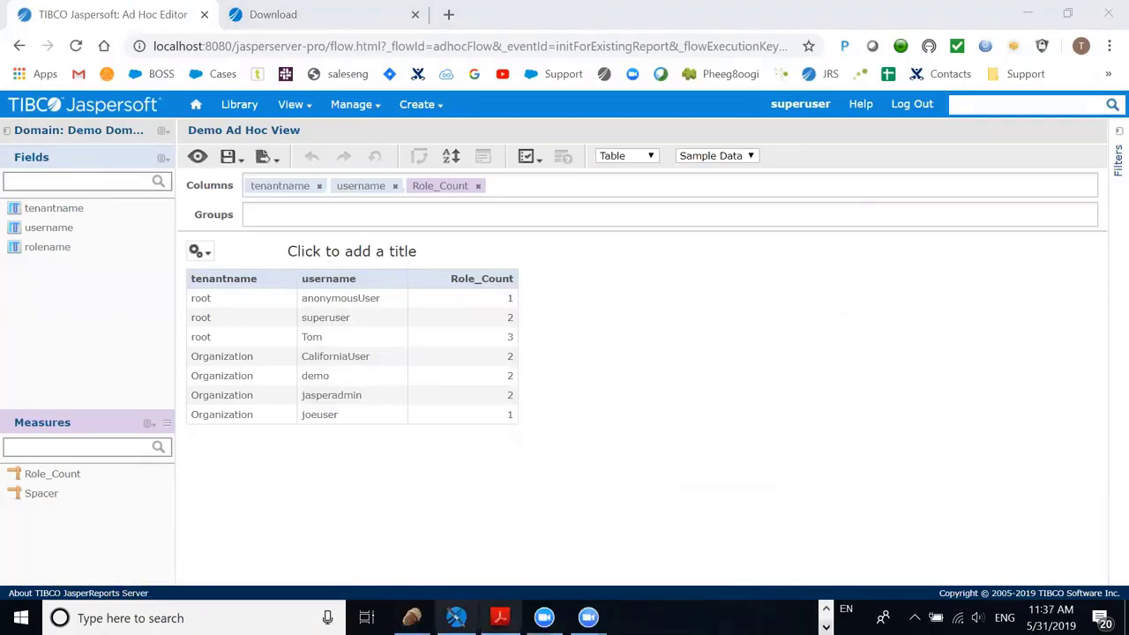
pyautogui.click(499, 617)
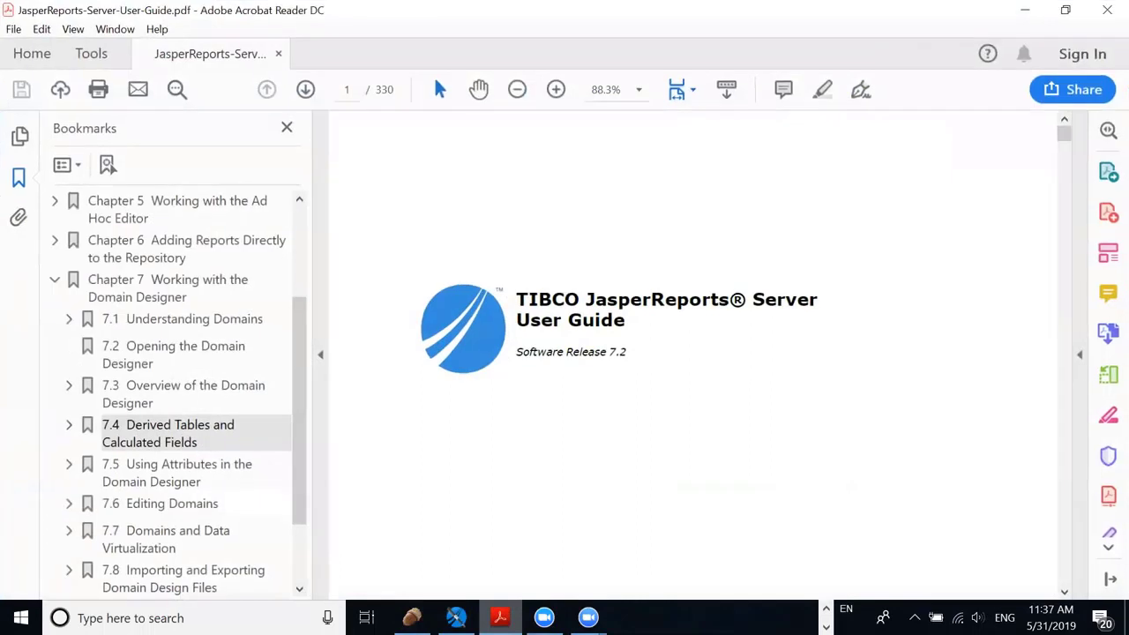
pyautogui.click(198, 441)
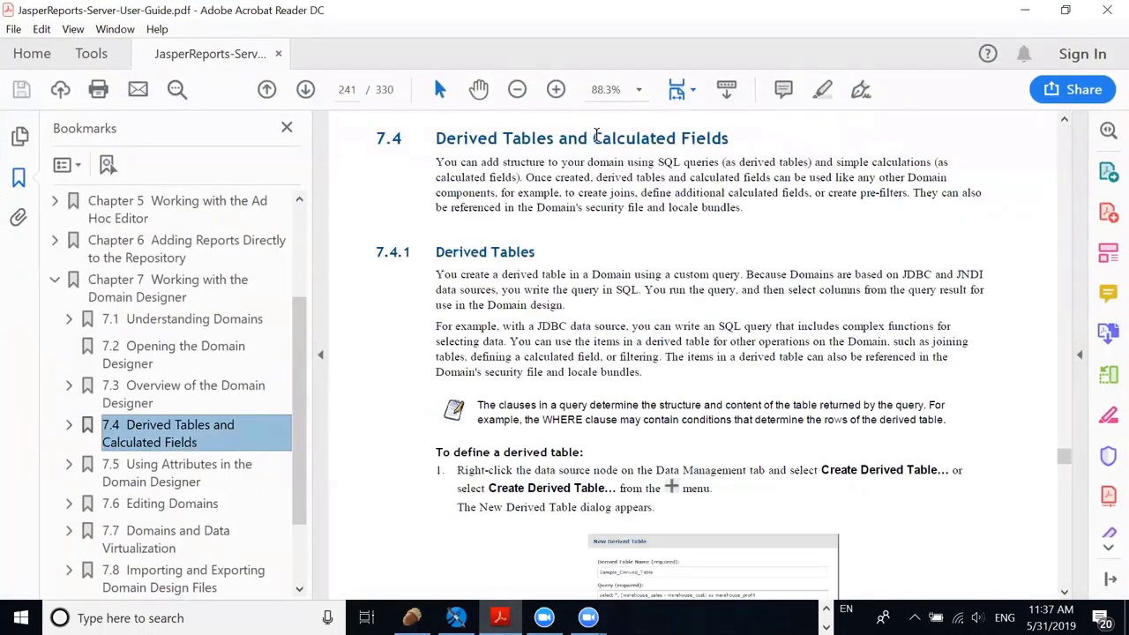
pyautogui.moveTo(594, 138); pyautogui.dragTo(722, 141)
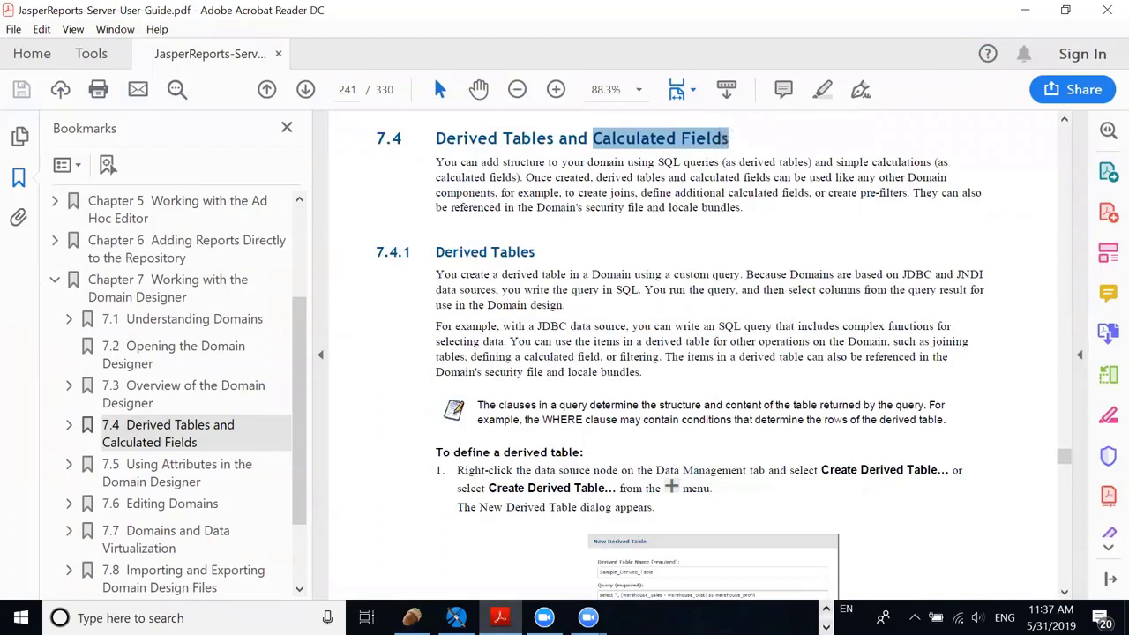
# Step: Switch to File Explorer and select JasperReports-Server-User-Guide.pdf in the docs folder of jasperreports-server-7.2.0
pyautogui.click(826, 608)
pyautogui.moveTo(406, 618)
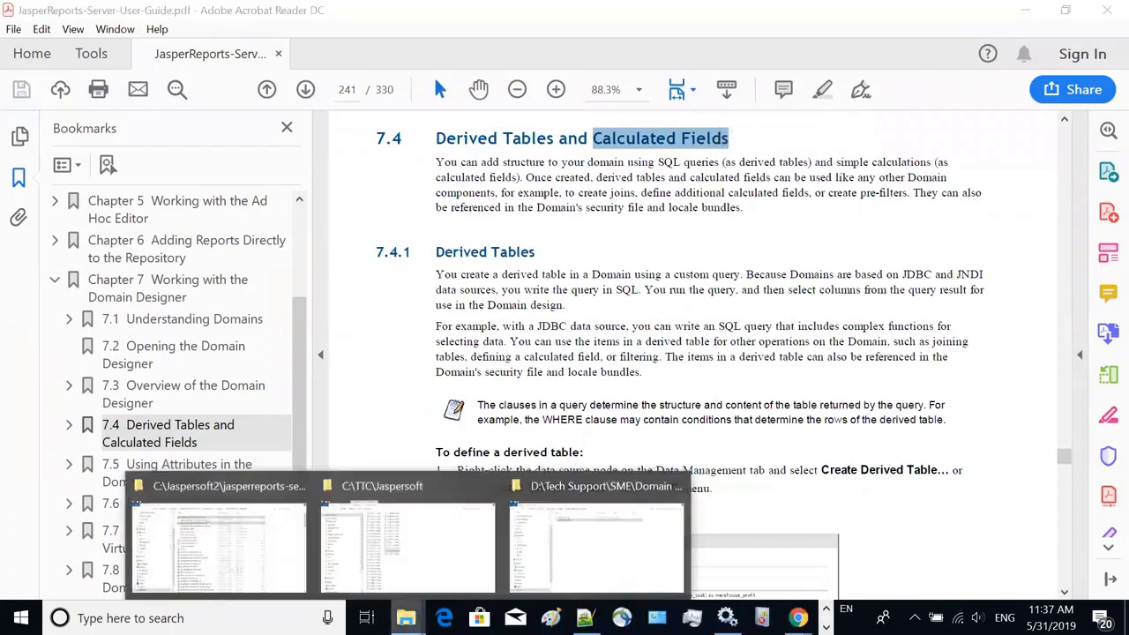
pyautogui.click(218, 543)
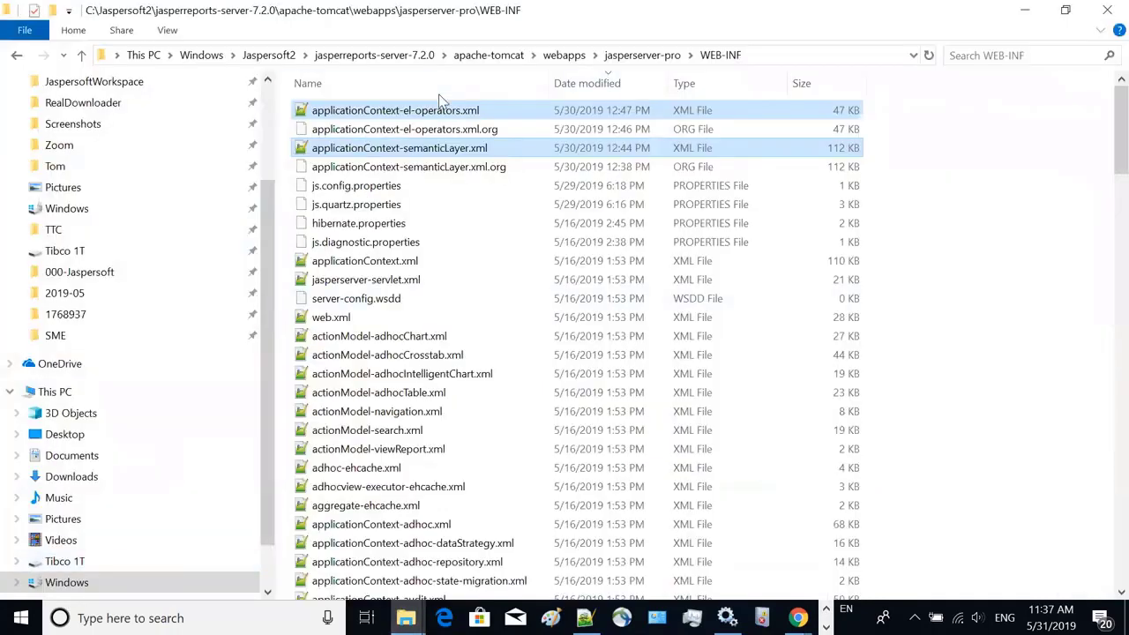
pyautogui.click(379, 56)
pyautogui.doubleClick(383, 207)
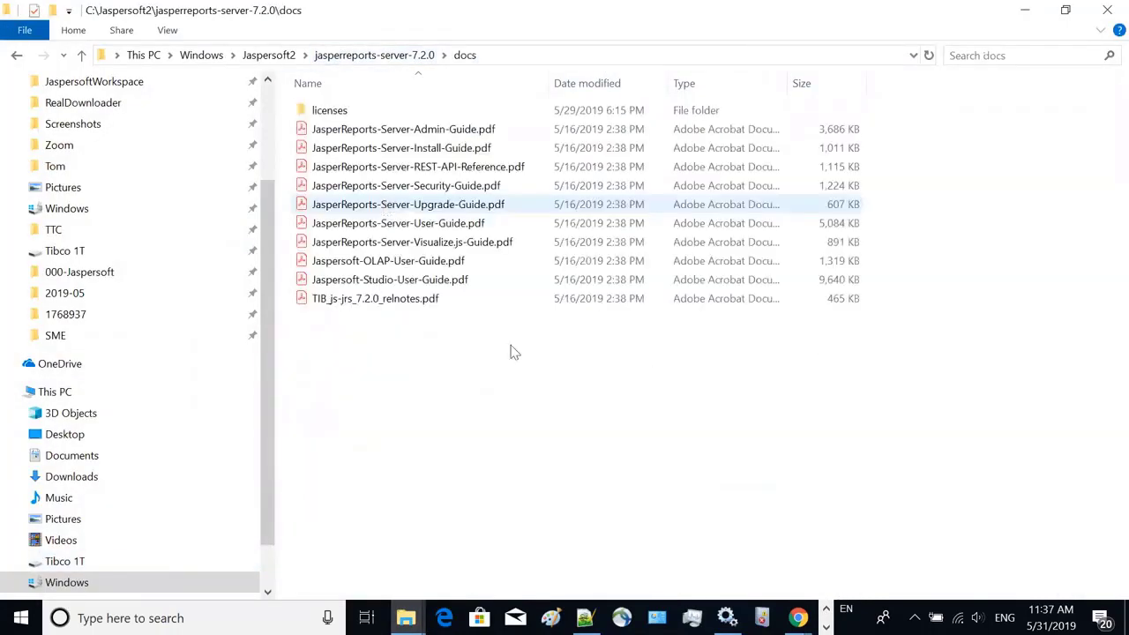
pyautogui.click(474, 222)
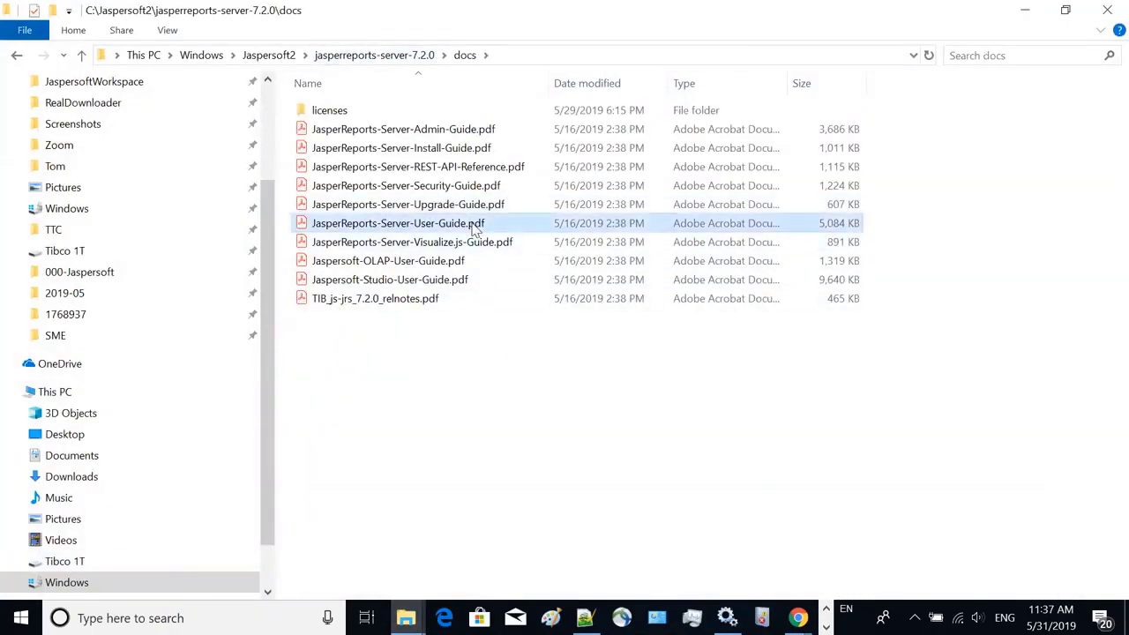
# Step: Switch to Chrome and examine the individual component files on the TIBCO eDelivery download page for JasperReports Server 7.2.0
pyautogui.click(797, 618)
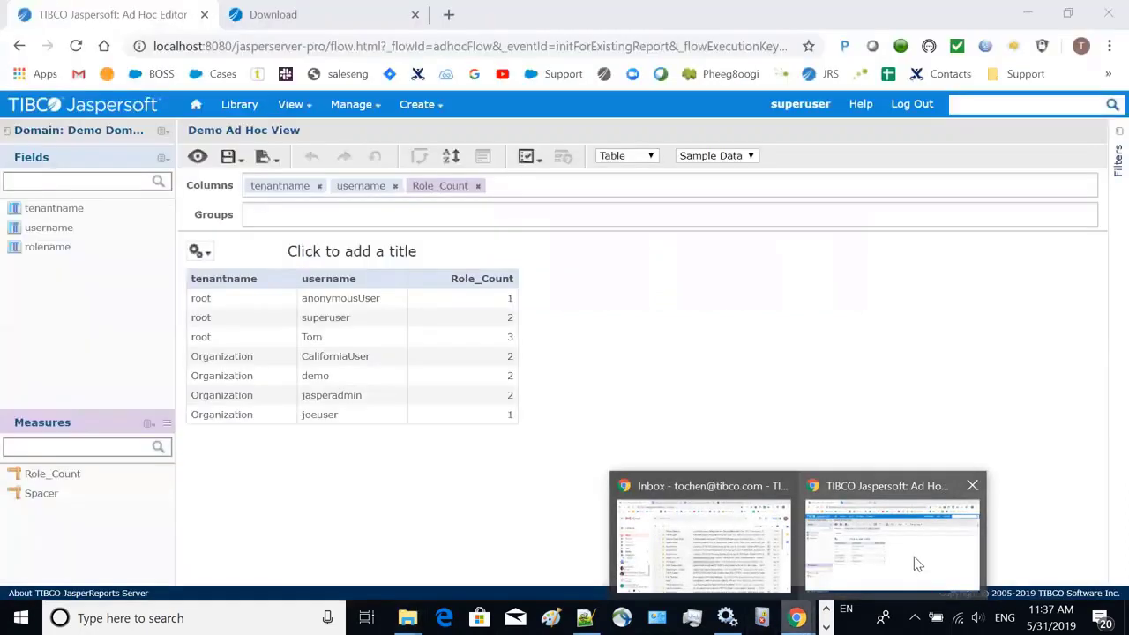
pyautogui.click(914, 559)
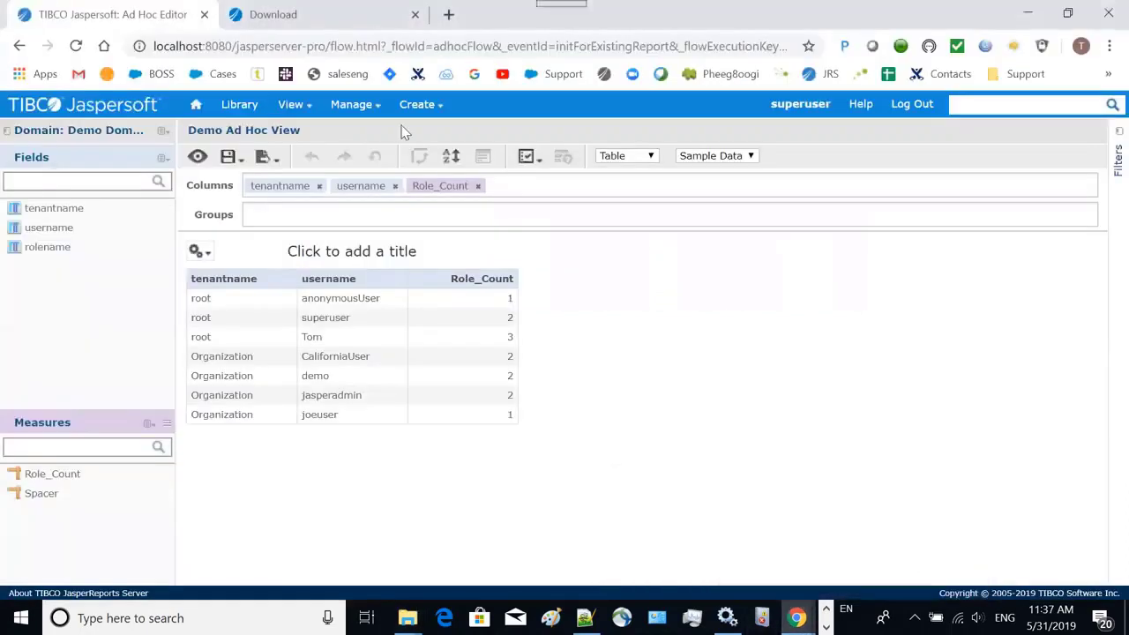
pyautogui.click(307, 17)
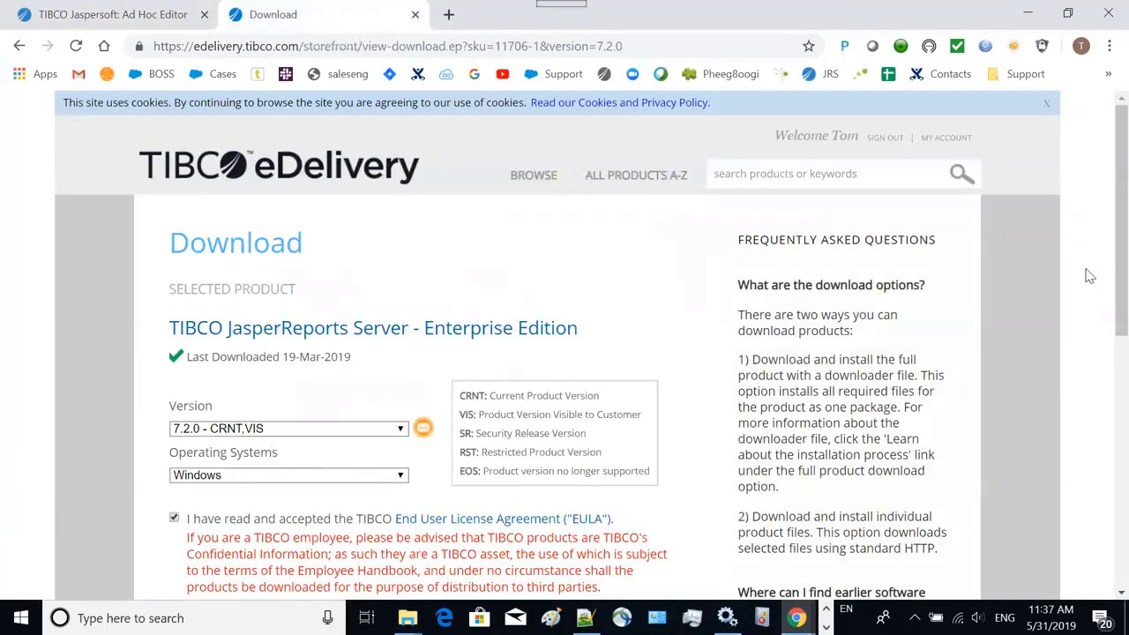
pyautogui.moveTo(1104, 264); pyautogui.dragTo(1102, 482)
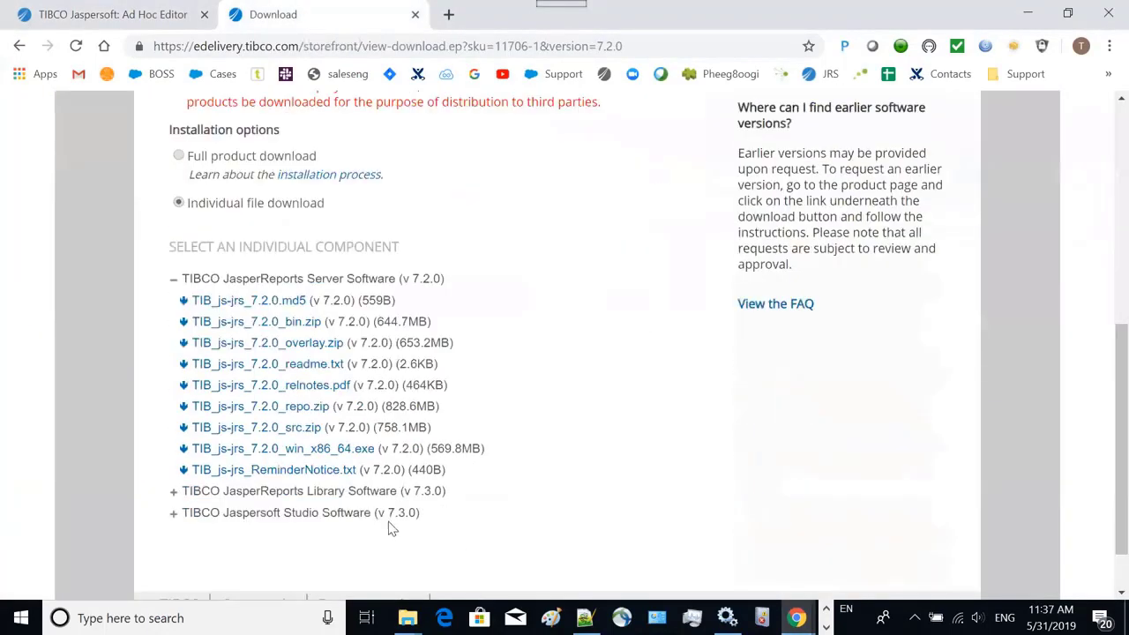